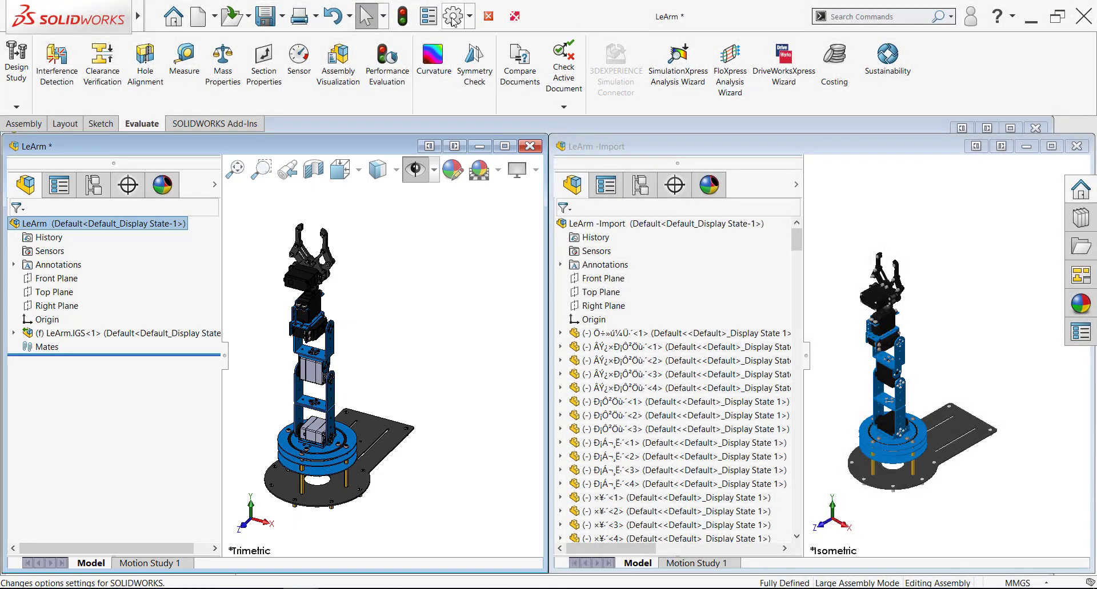
Review the general import settings in the system options, including Enable 3D Interconnect, and close them without keeping changes
click(452, 17)
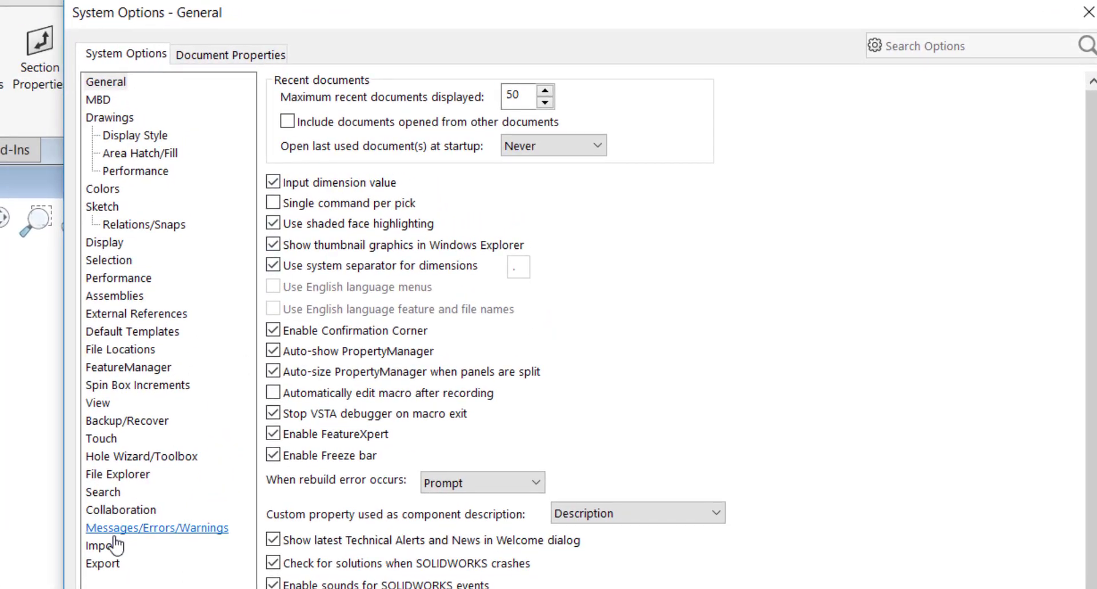
click(106, 546)
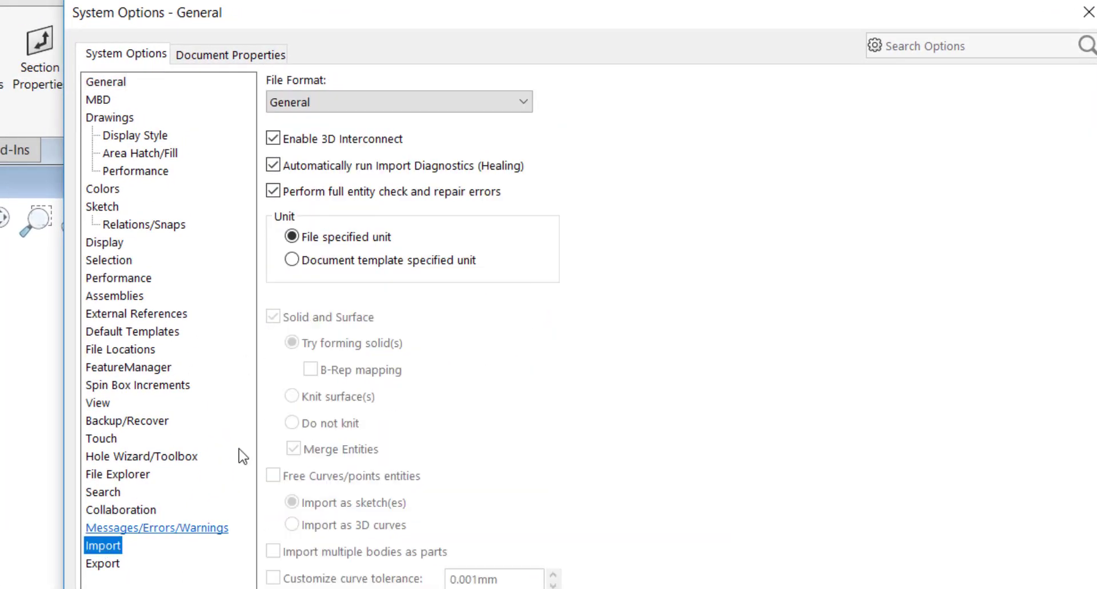
click(277, 145)
click(276, 142)
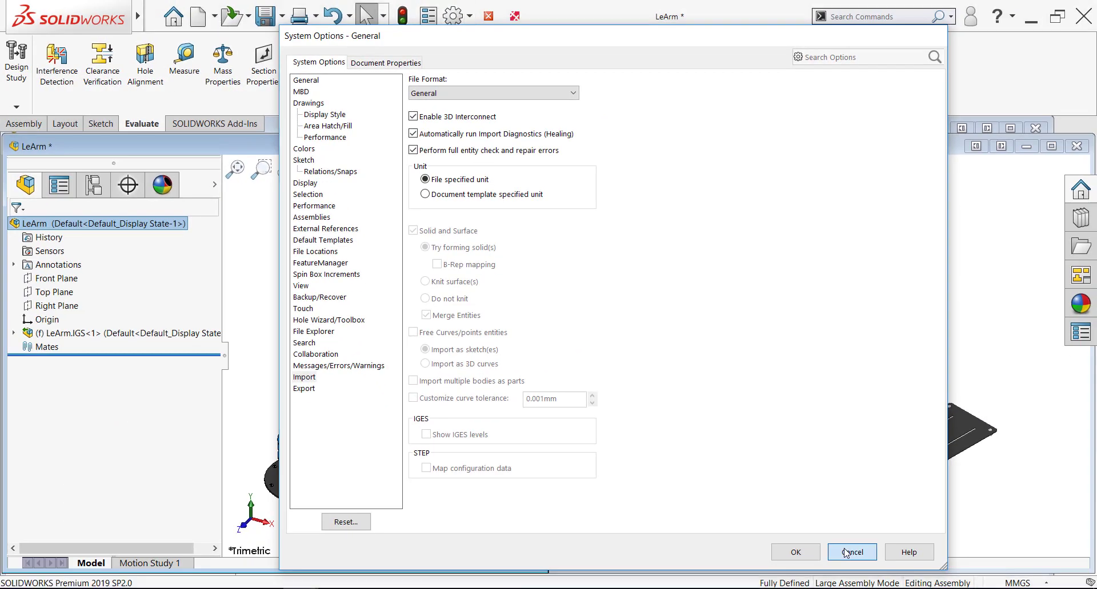
click(846, 549)
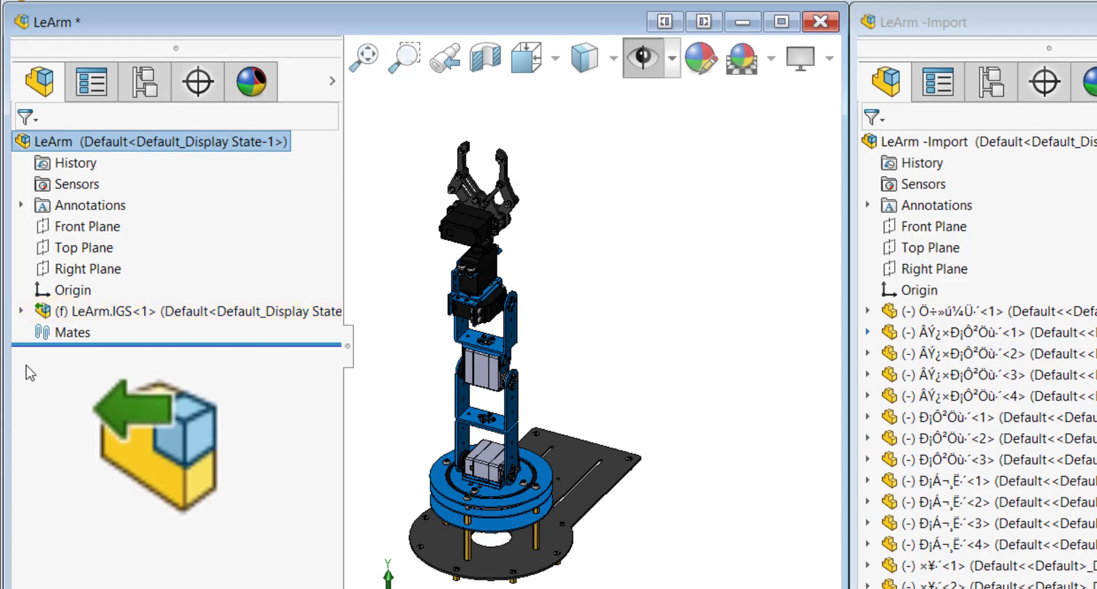
Examine the LeArm.IGS component's structure down to the linked solid body of its first part, widening the feature tree for readability
click(21, 311)
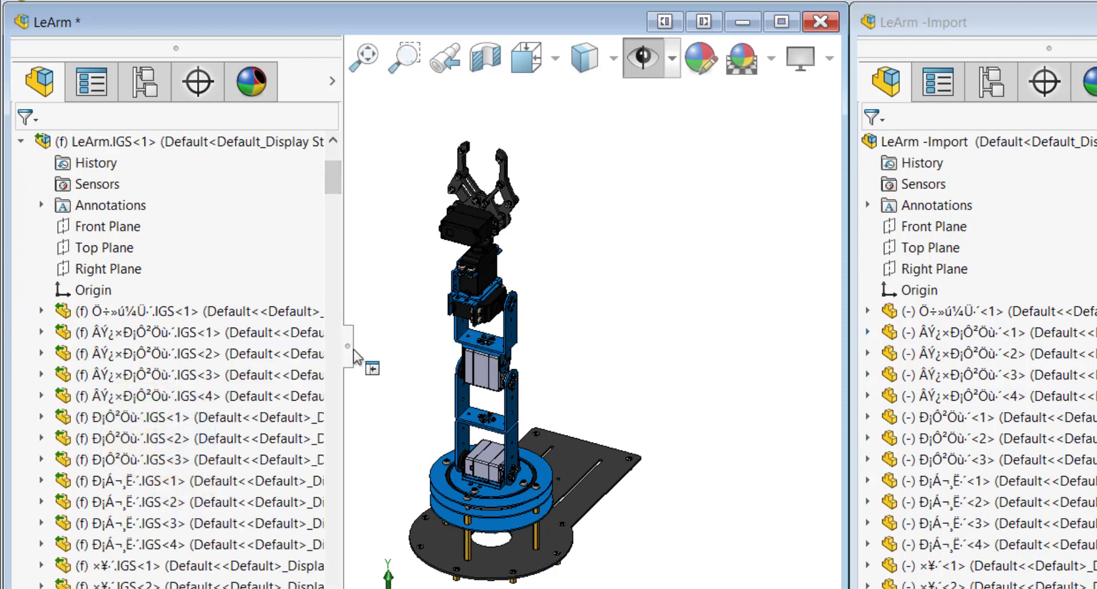
drag(349, 349, 480, 369)
key(f)
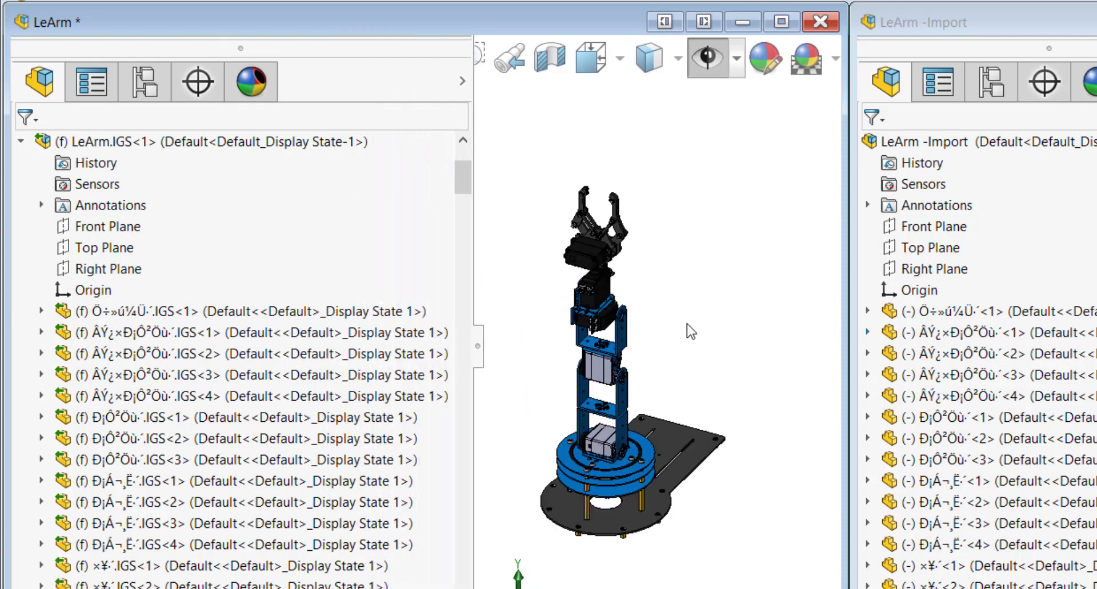
key(f)
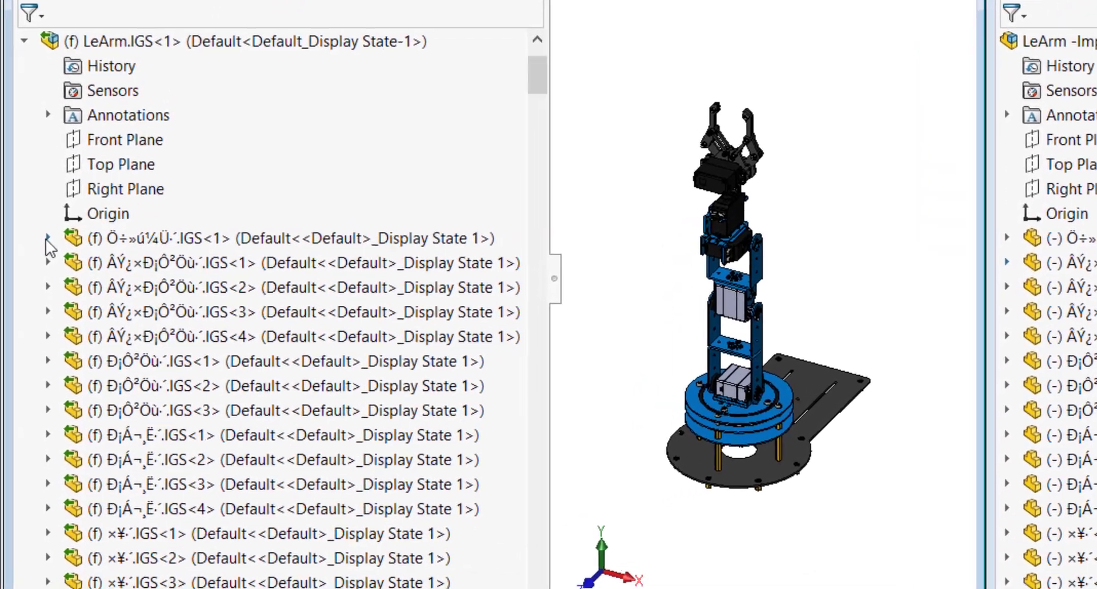
click(41, 311)
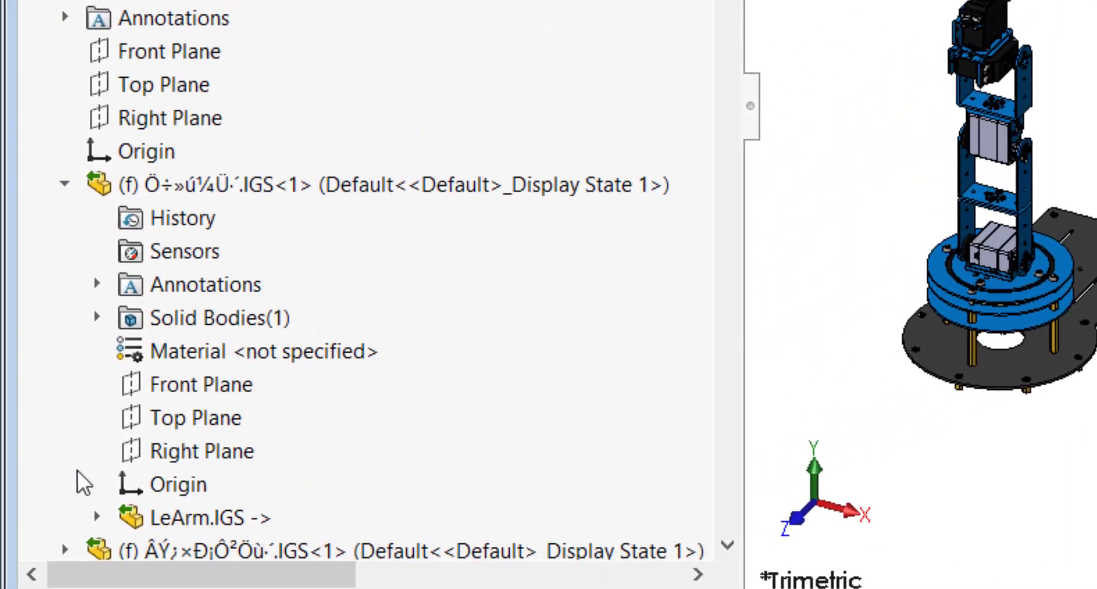
click(96, 518)
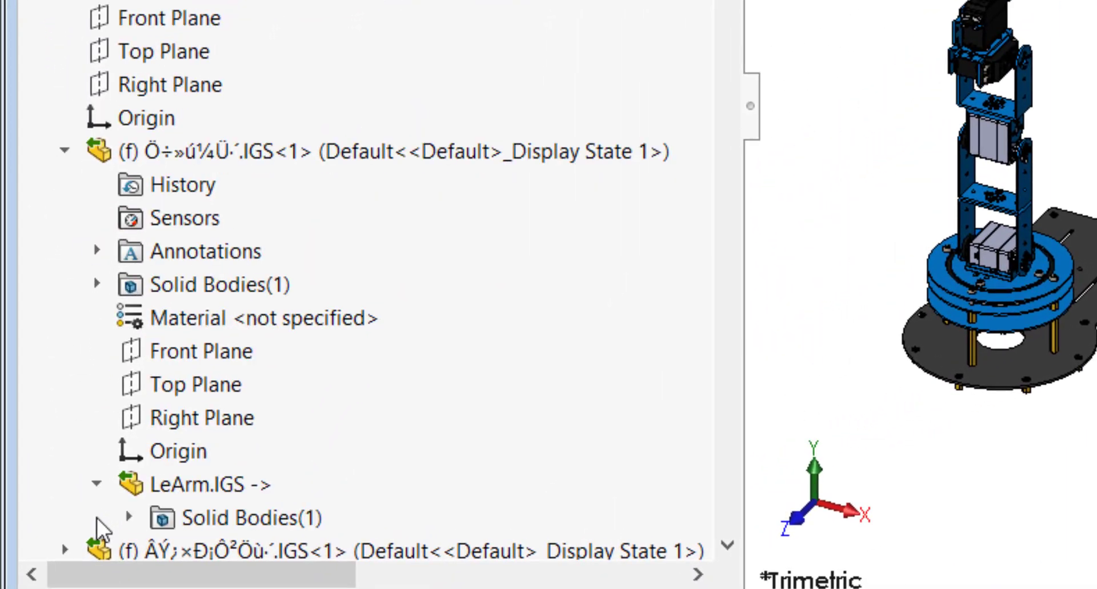
click(127, 518)
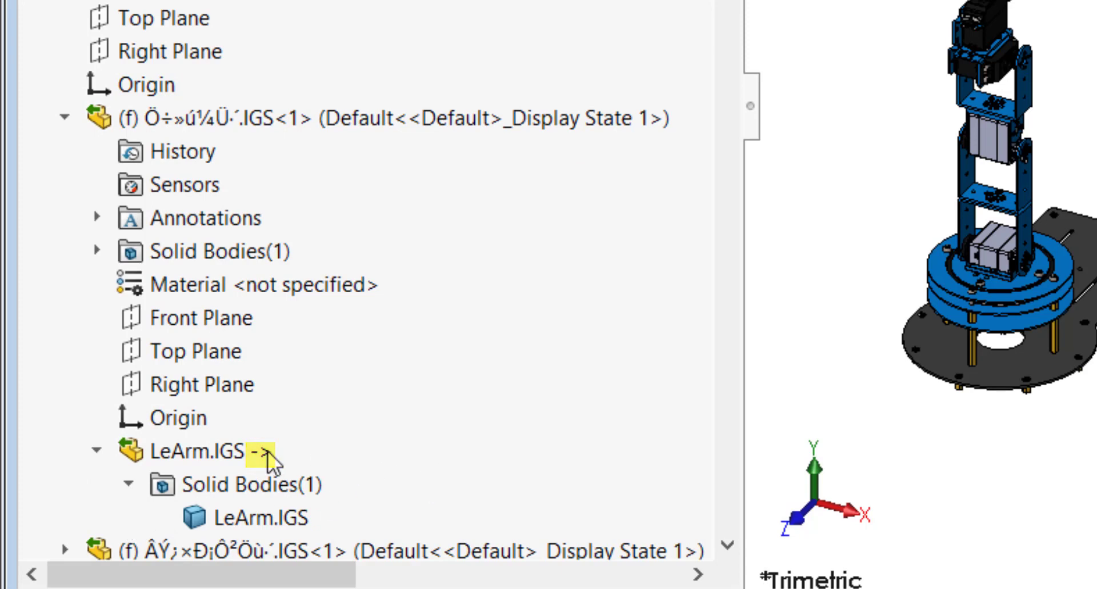
click(282, 521)
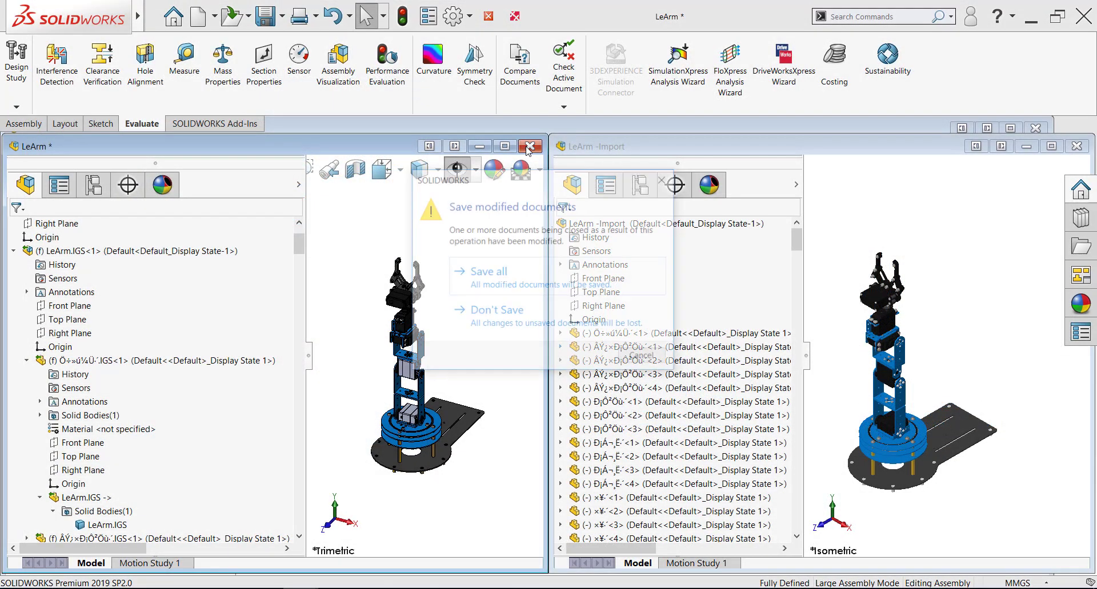
Close the LeArm assembly without saving and show LeArm -Import maximized in Shaded With Edges display
click(506, 310)
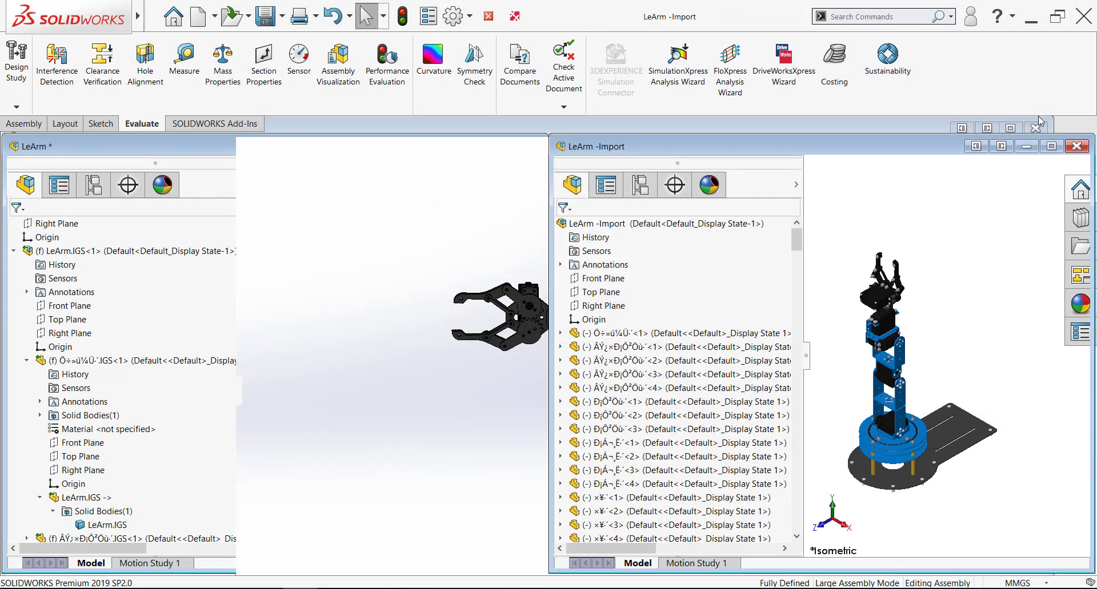
click(1050, 148)
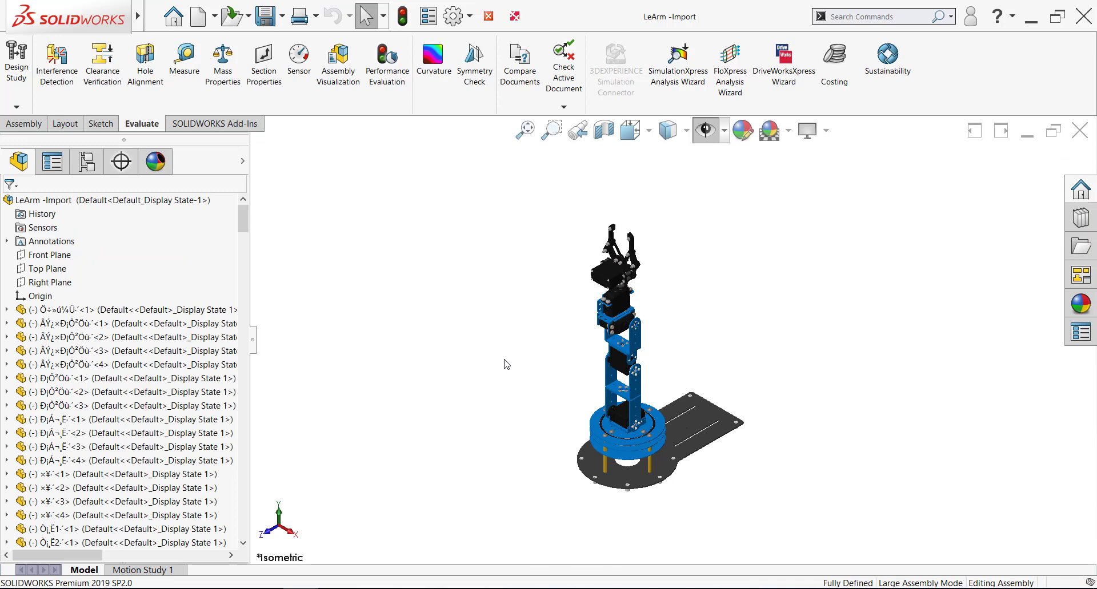
click(686, 130)
click(668, 159)
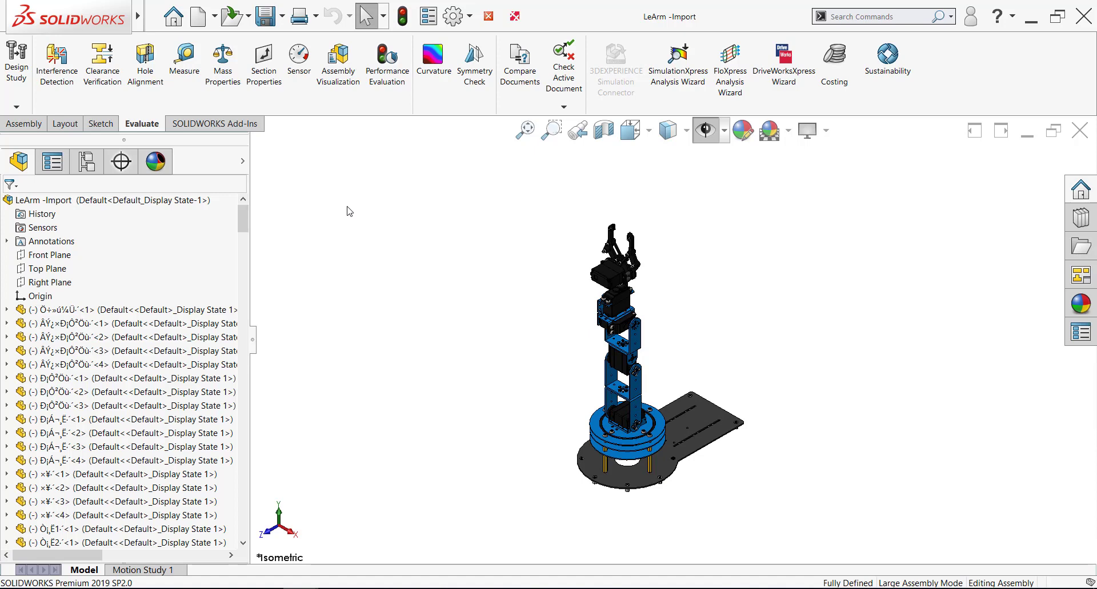
Expand the first component of LeArm -Import and select its Imported1 feature to examine how the geometry was imported
click(6, 310)
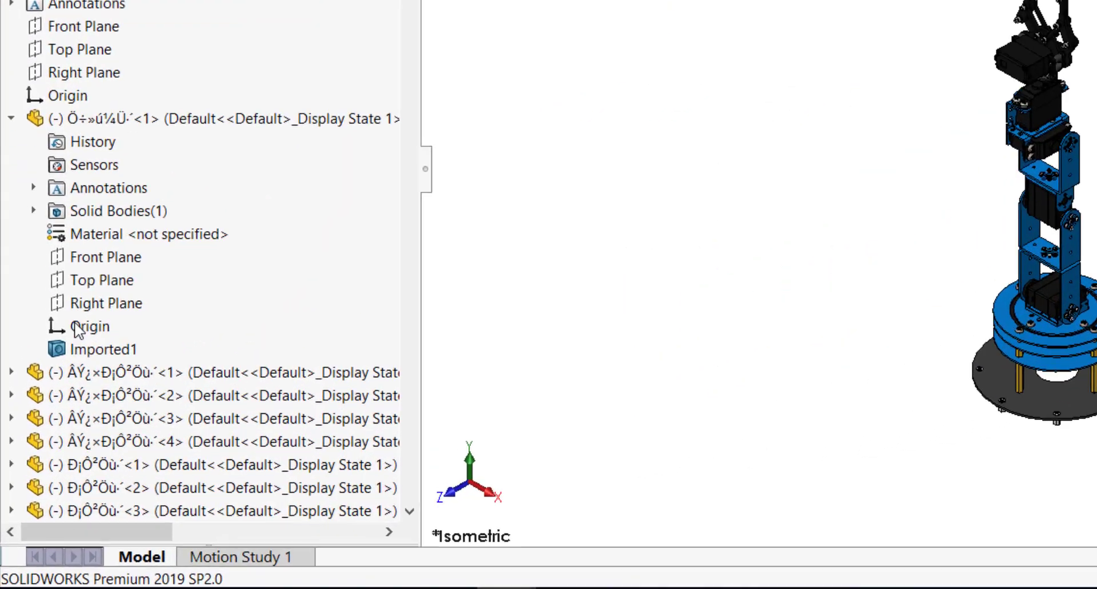
click(93, 353)
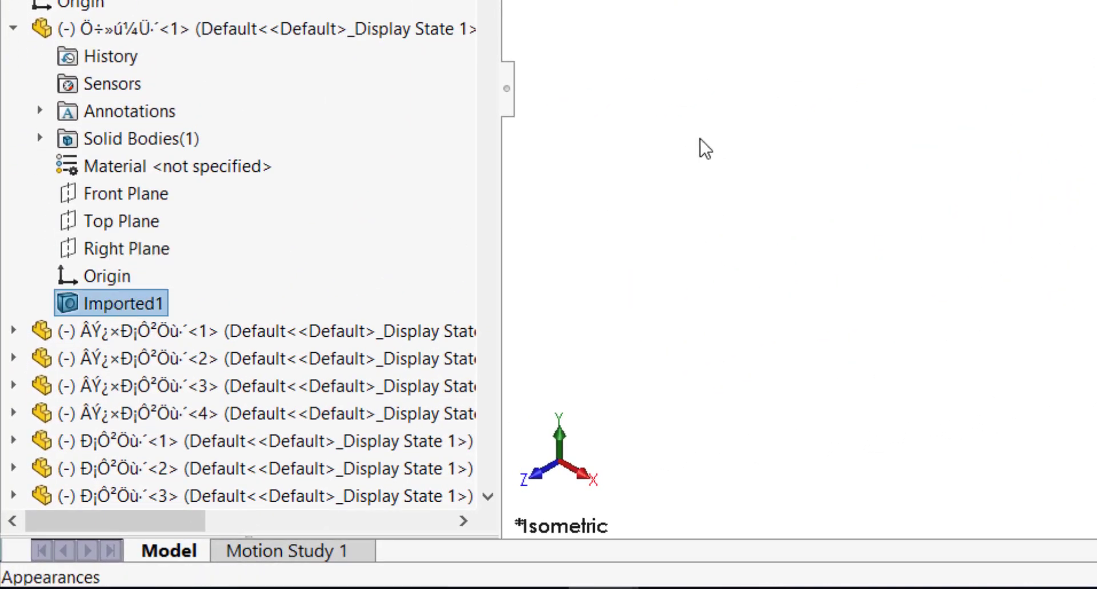
Open the robot arm's base plate part in its own window and proceed with feature recognition
click(702, 426)
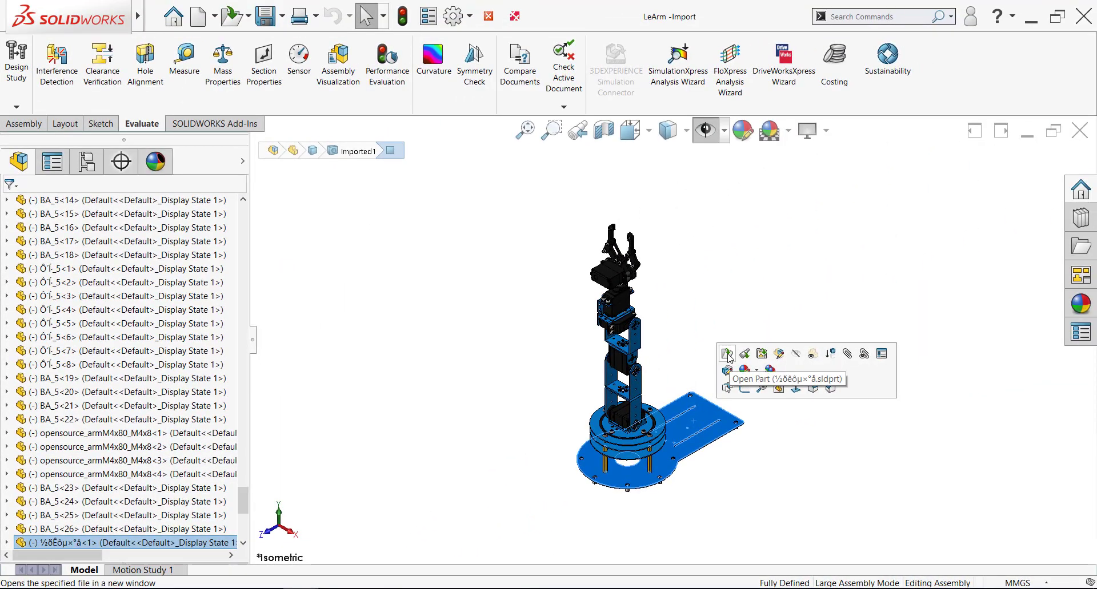
click(727, 354)
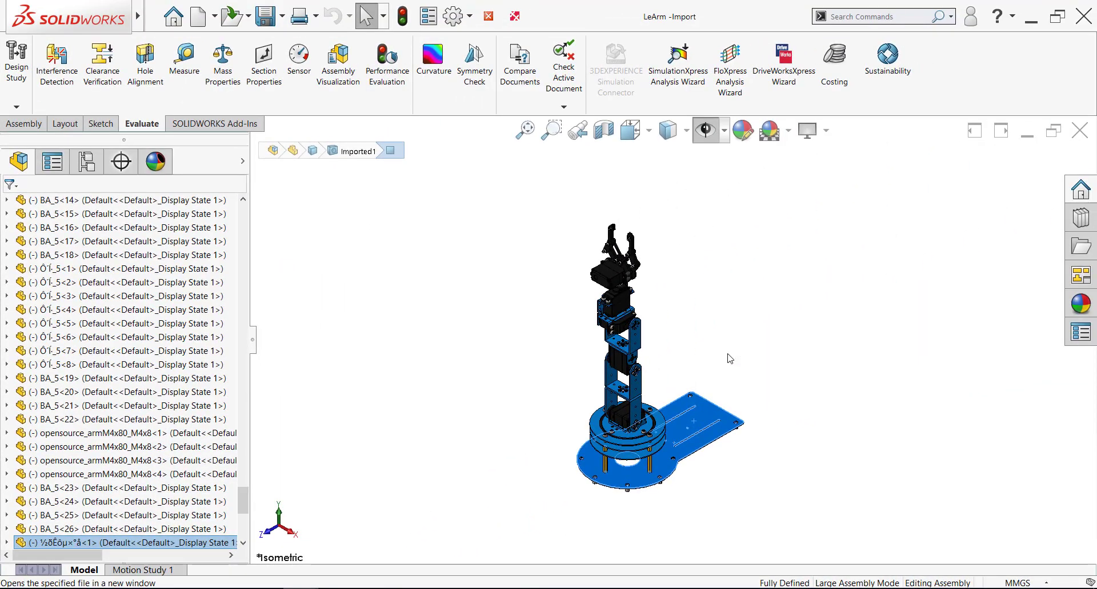
click(493, 305)
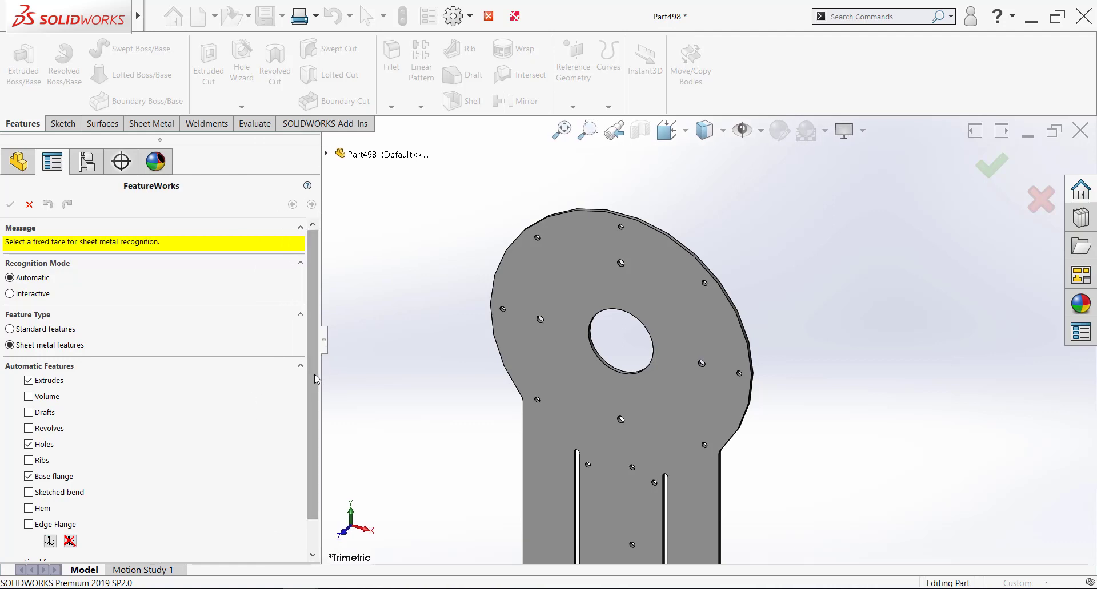
Run automatic sheet metal feature recognition on the plate, using its large flat face as the fixed face
drag(314, 374, 316, 416)
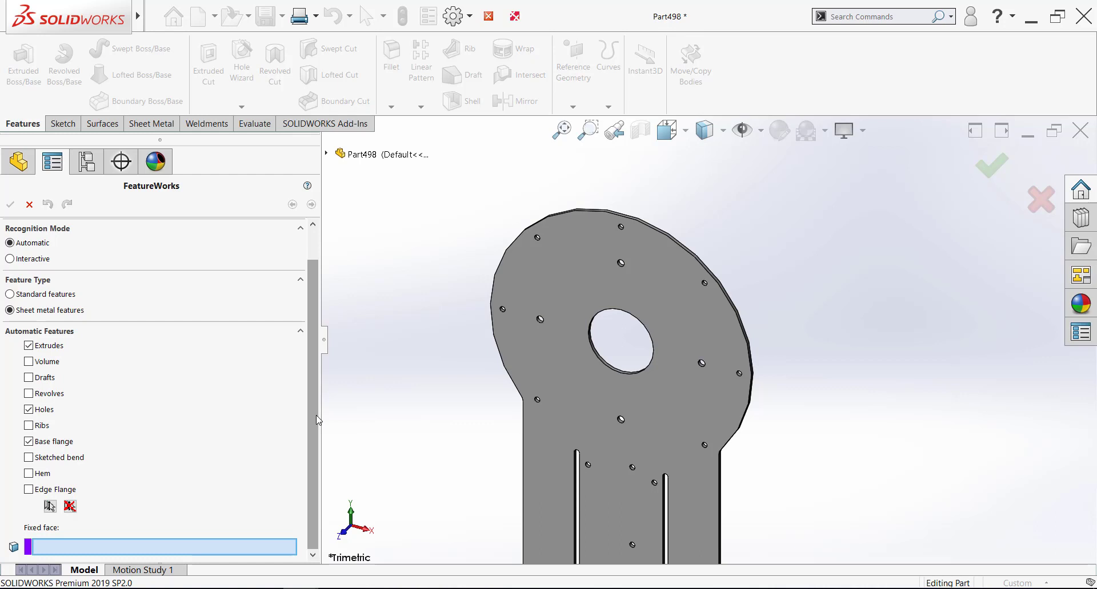
click(570, 277)
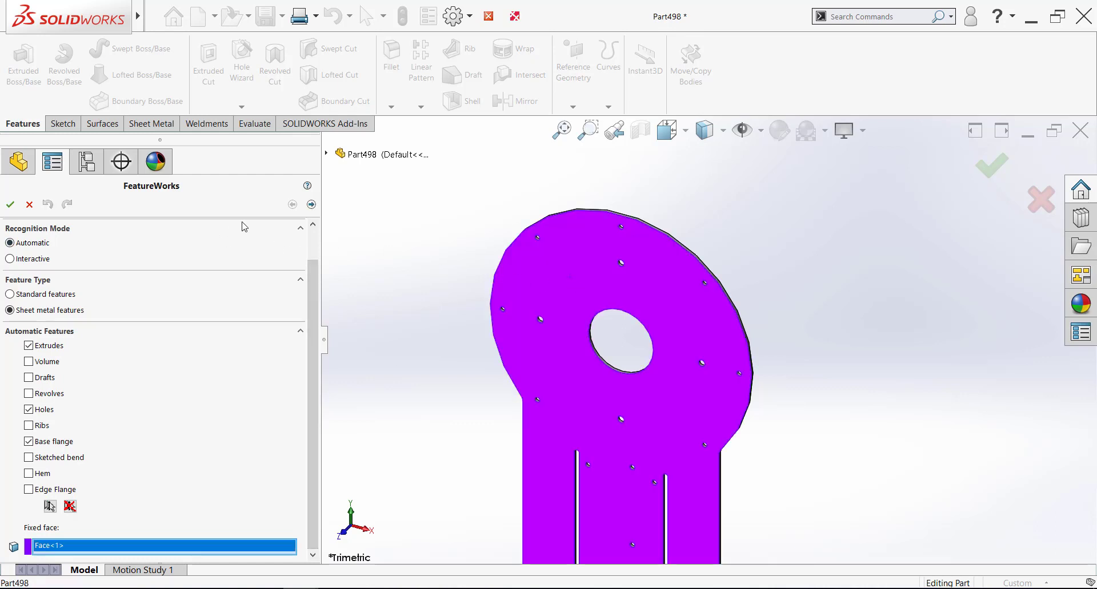
click(312, 204)
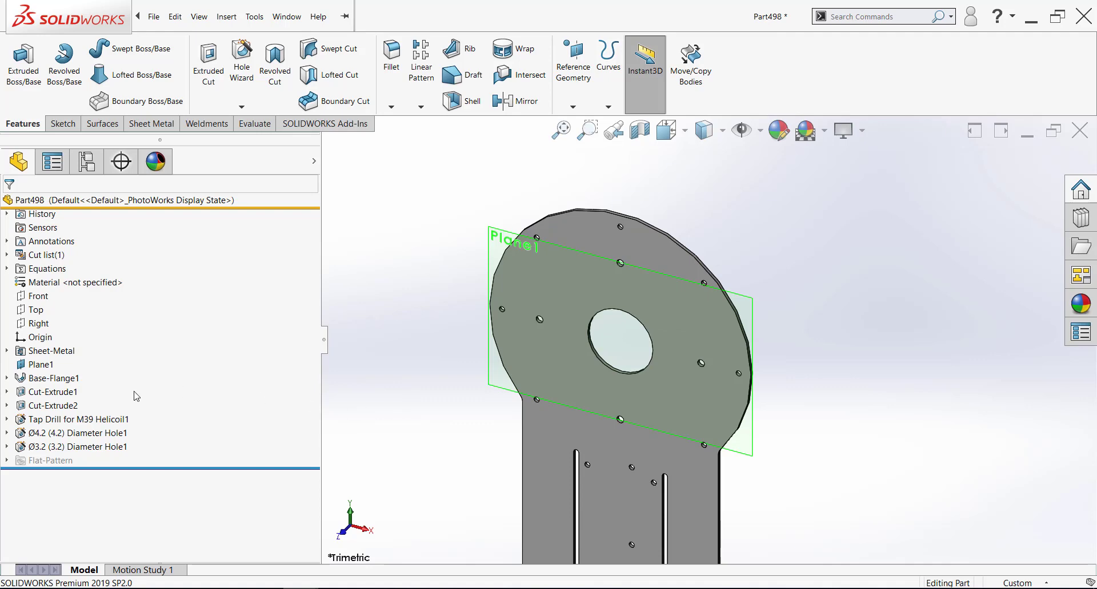
Fully define the Base-Flange1 sketch with relations and baseline dimensions for all entities, and exit the sketch
click(73, 384)
click(97, 350)
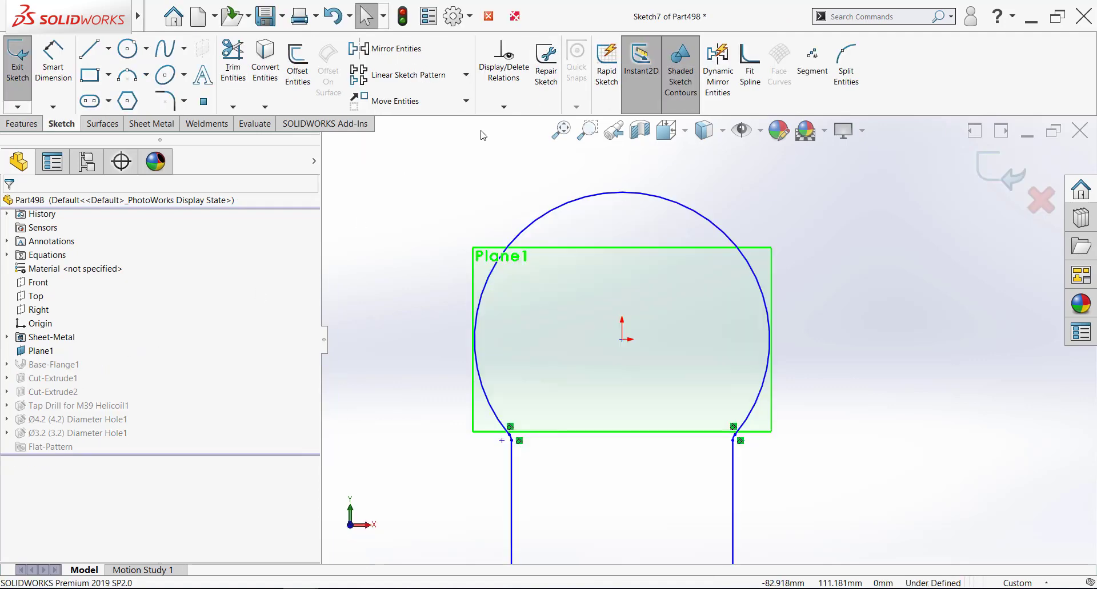
click(505, 108)
click(534, 150)
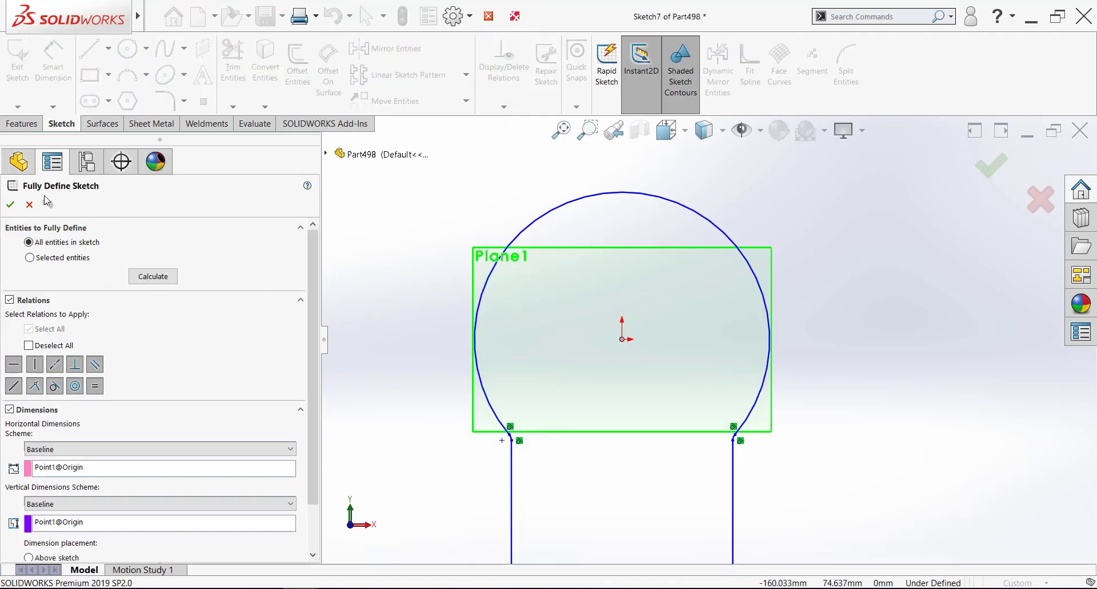
click(11, 204)
key(f)
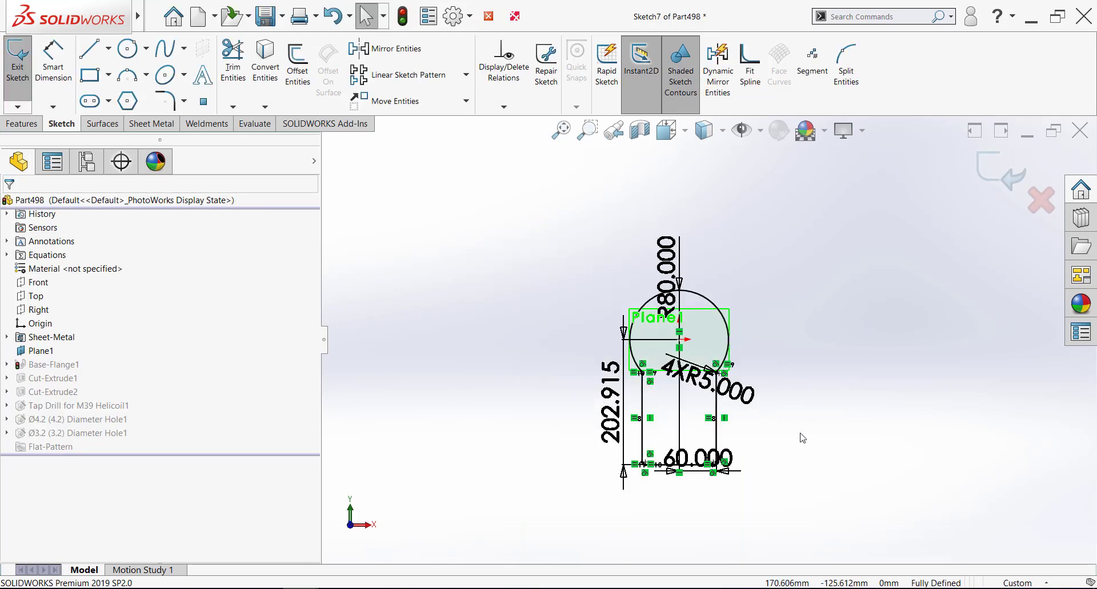
click(998, 171)
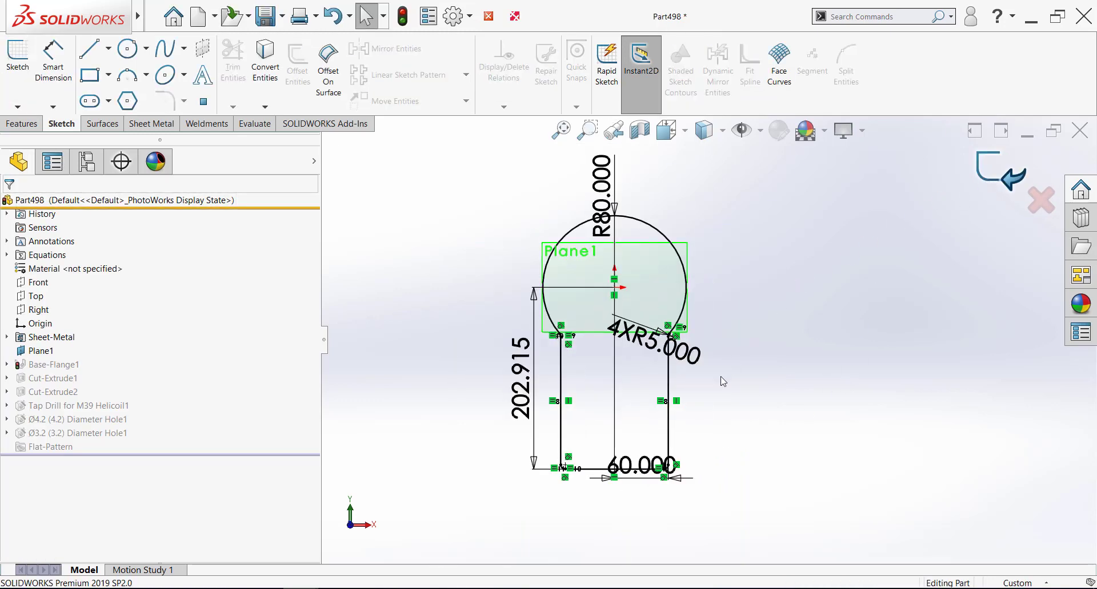
Reduce the base flange's horizontal dimension from the centre to its straight side edge to 40 mm directly on the model
click(666, 427)
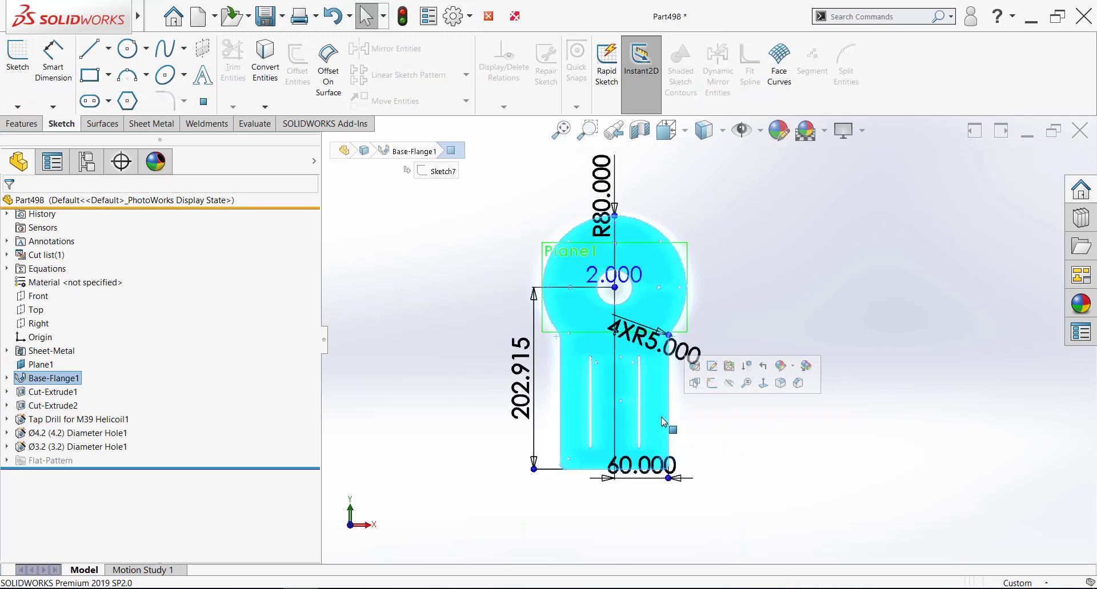
drag(669, 479, 649, 497)
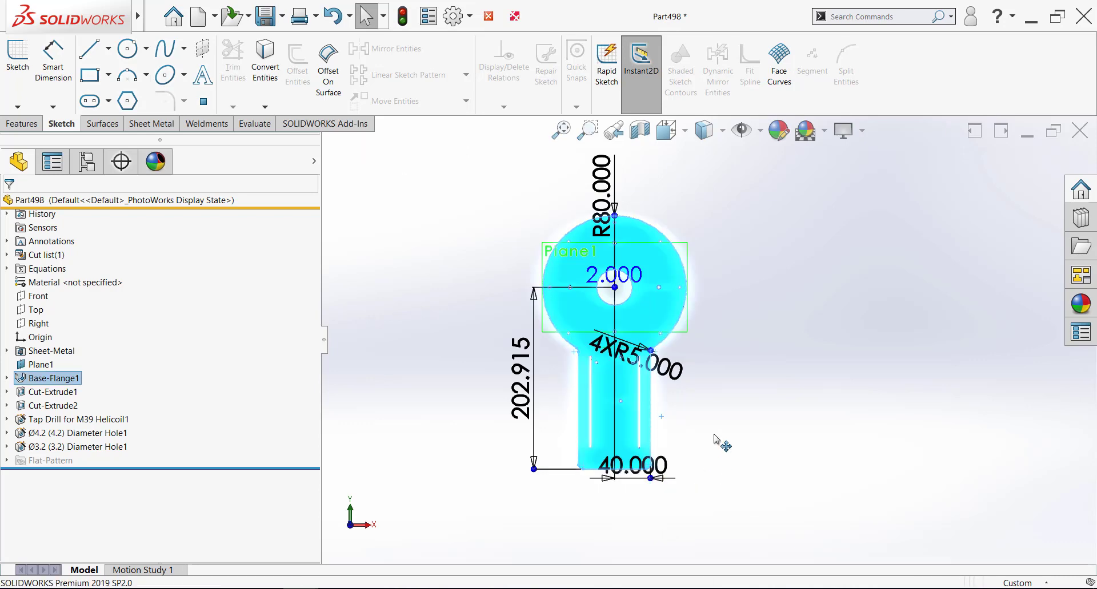
click(715, 441)
Return to the LeArm -Import assembly and decline rebuilding it
key(ctrl+Tab)
key(ctrl+Tab)
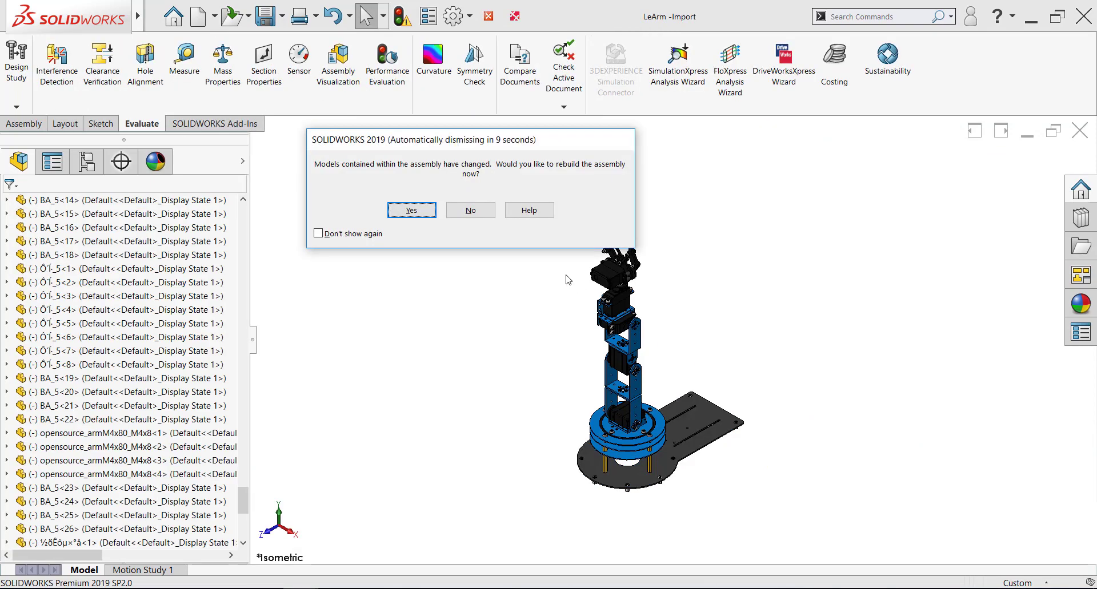
click(468, 210)
Run Performance Evaluation on the assembly, review its component statistics, and close the report
click(384, 63)
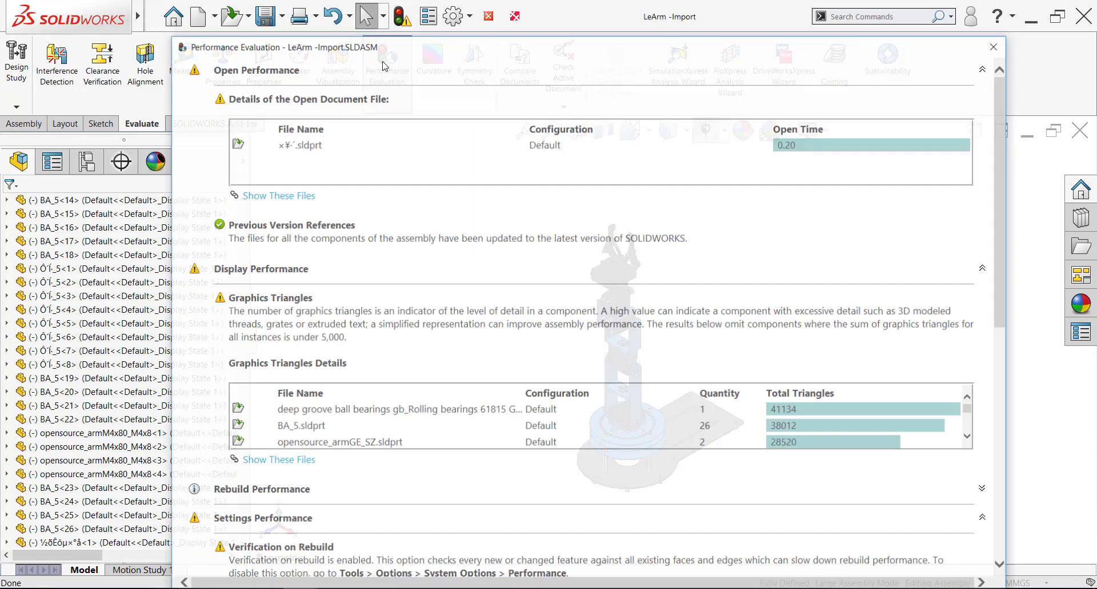
scroll(457, 243, down, 10)
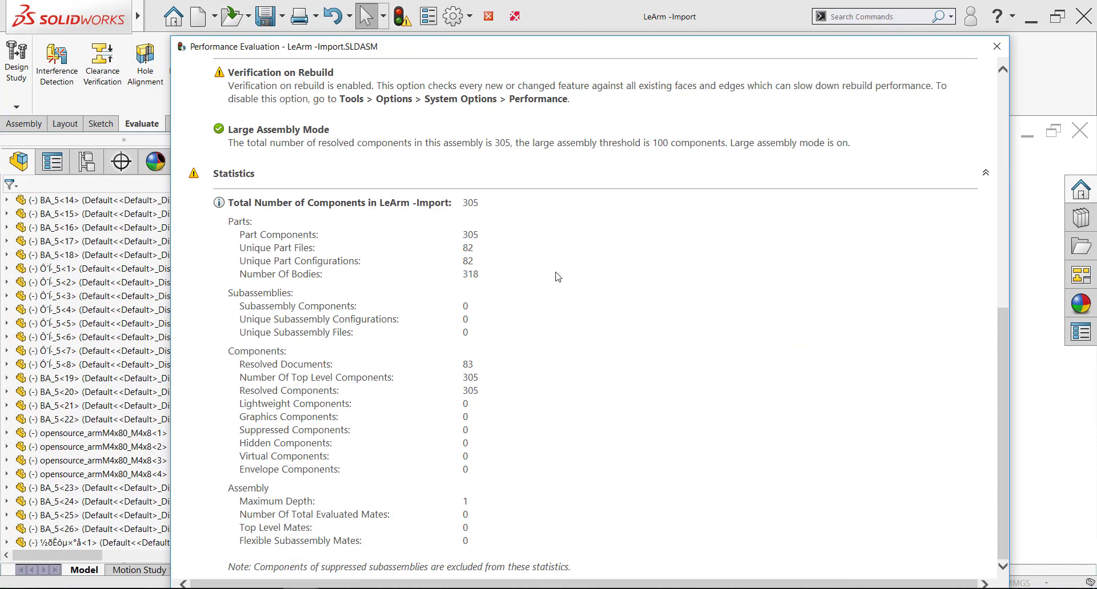
click(997, 47)
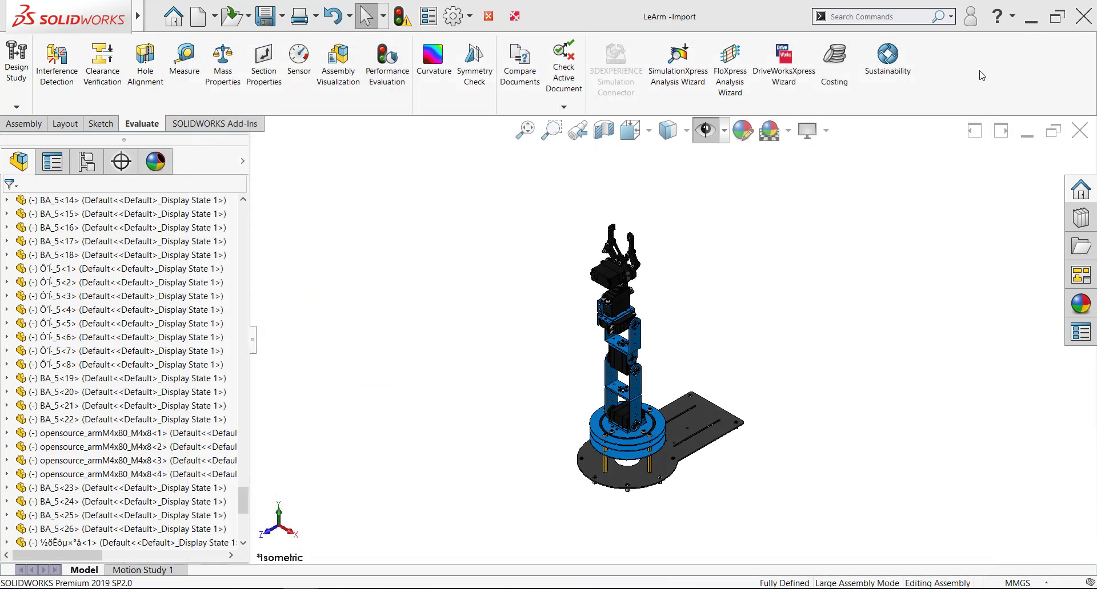
Make the BA_5 component virtual in the LeArm -Import assembly
click(130, 420)
right_click(129, 422)
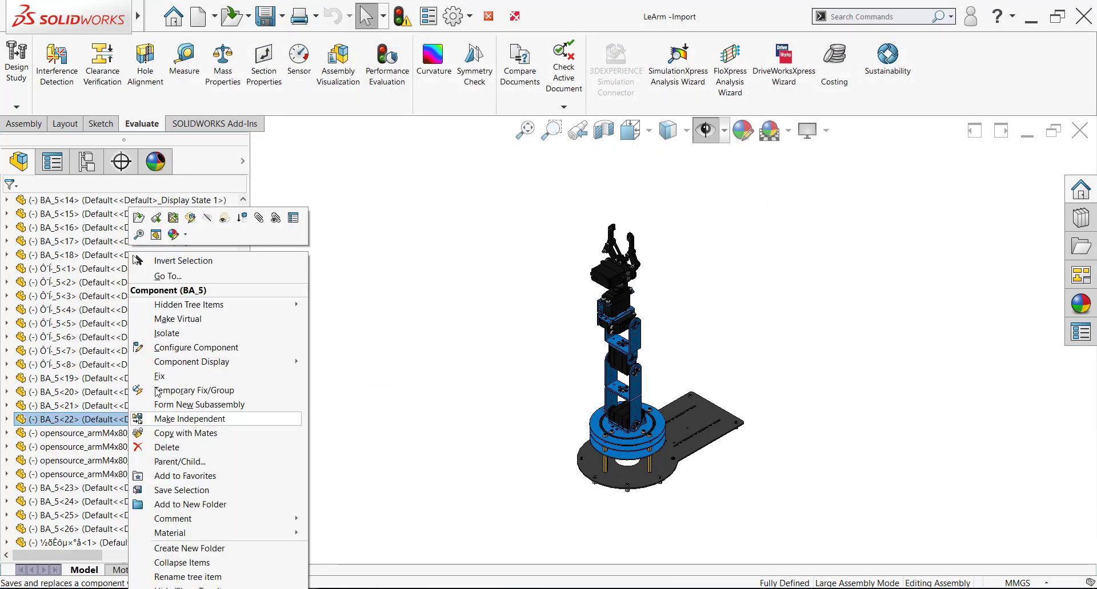
click(186, 324)
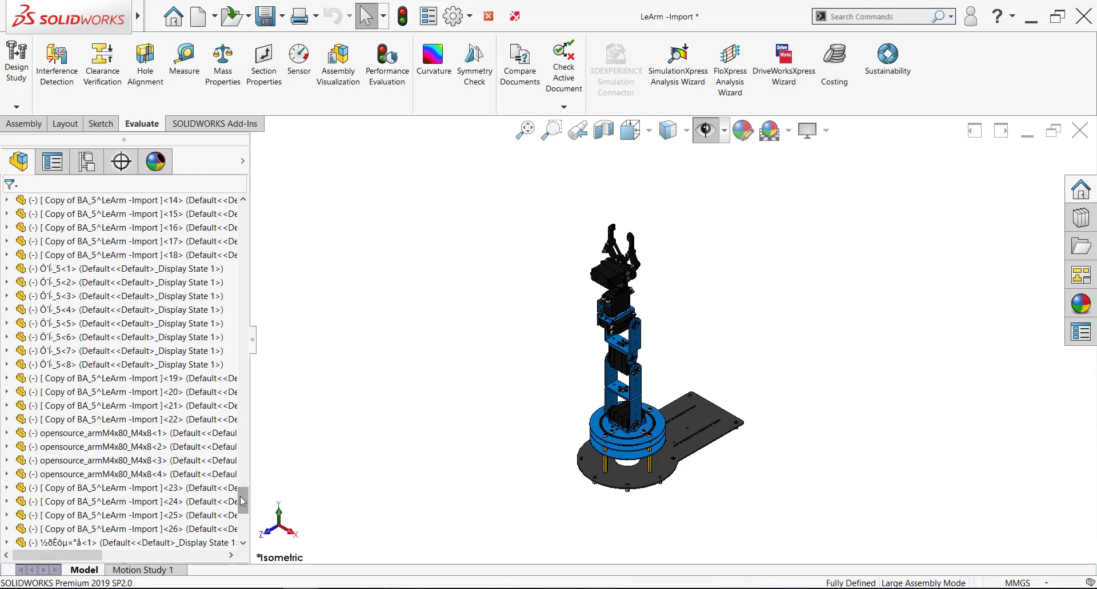
drag(243, 502, 260, 230)
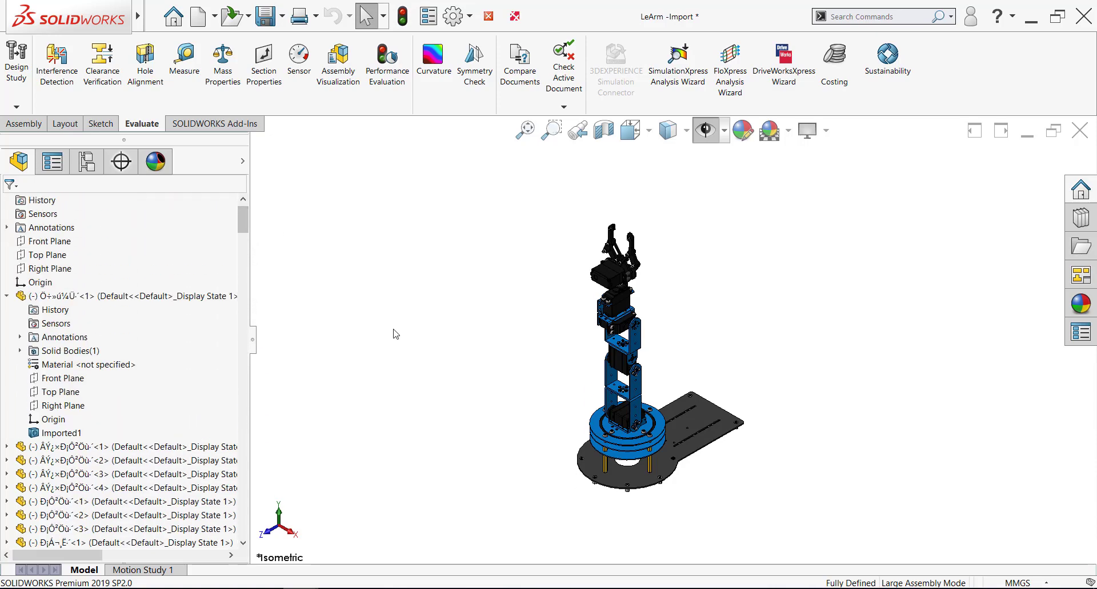
In the front view, form a new subassembly from the arm brackets, servos and fasteners between the base disc and the upper bracket
key(ctrl+1)
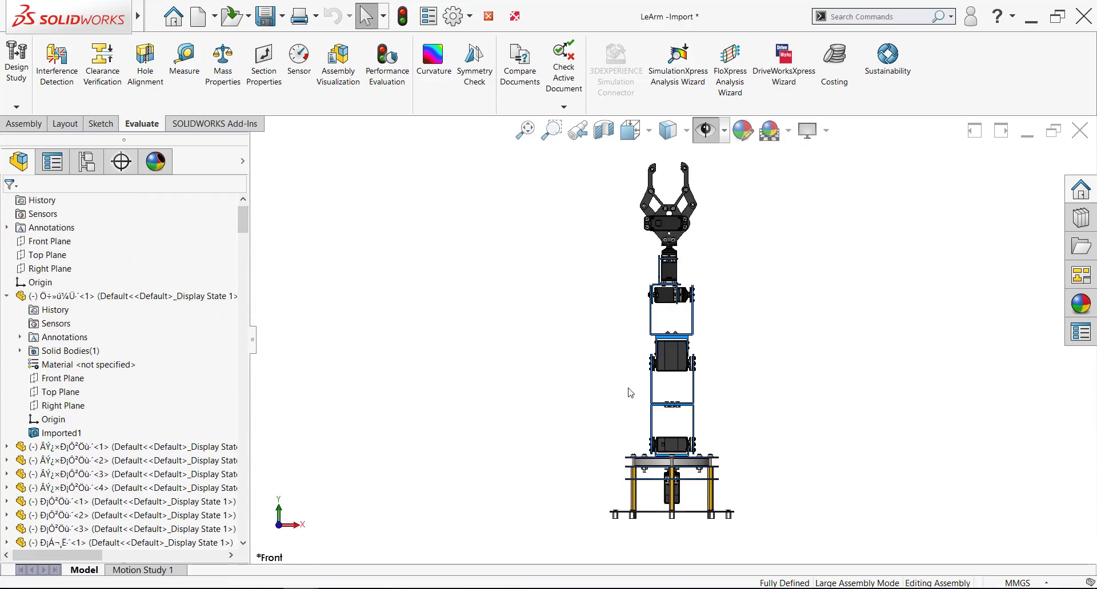
scroll(630, 393, down, 3)
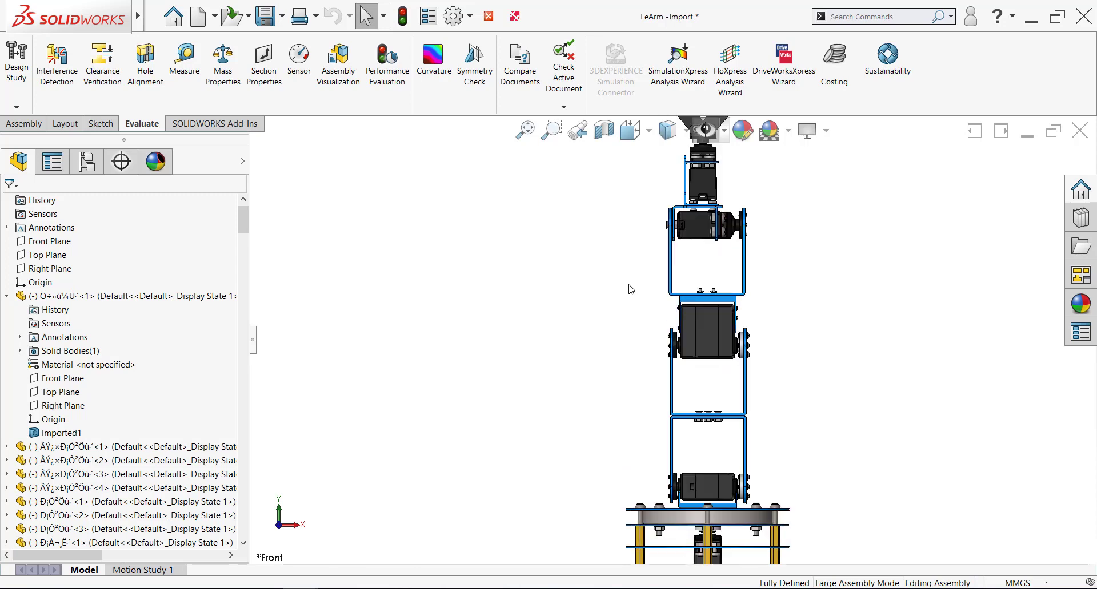
drag(628, 282, 765, 509)
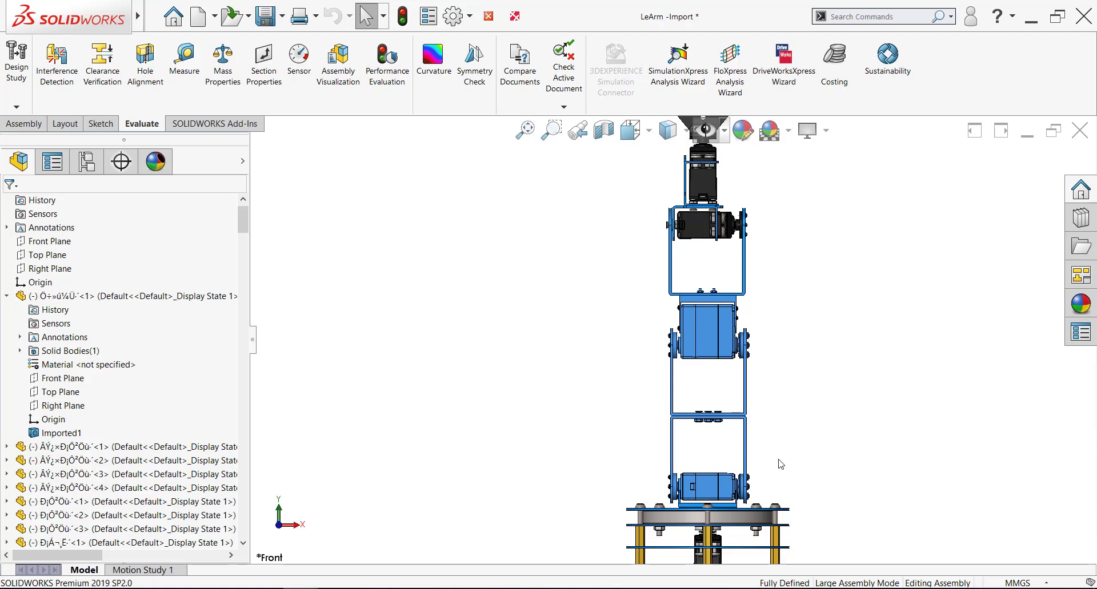
scroll(137, 416, down, 20)
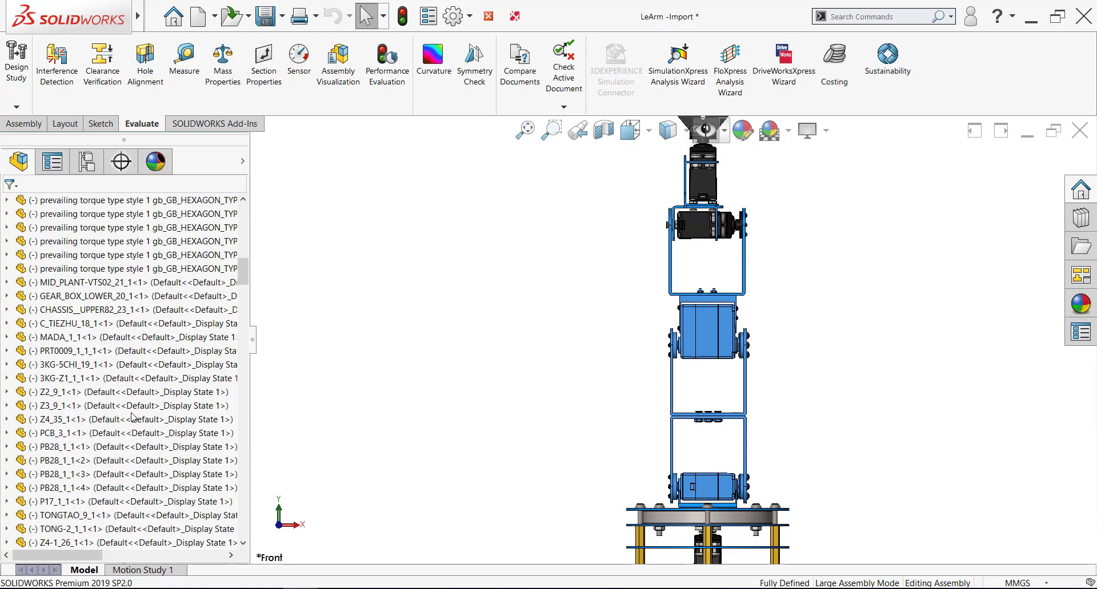
right_click(132, 416)
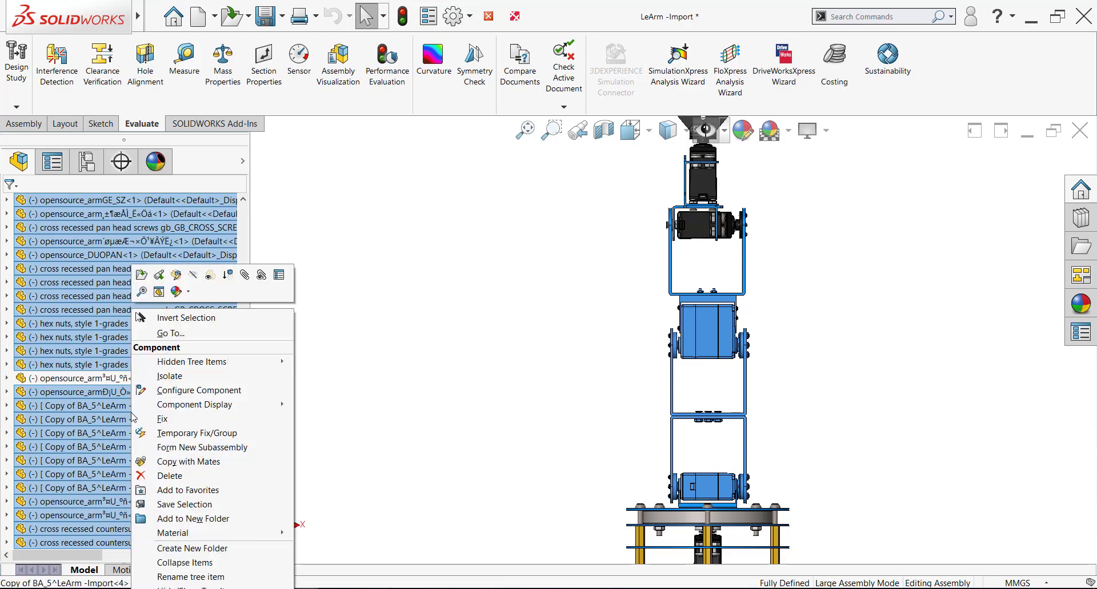
click(200, 447)
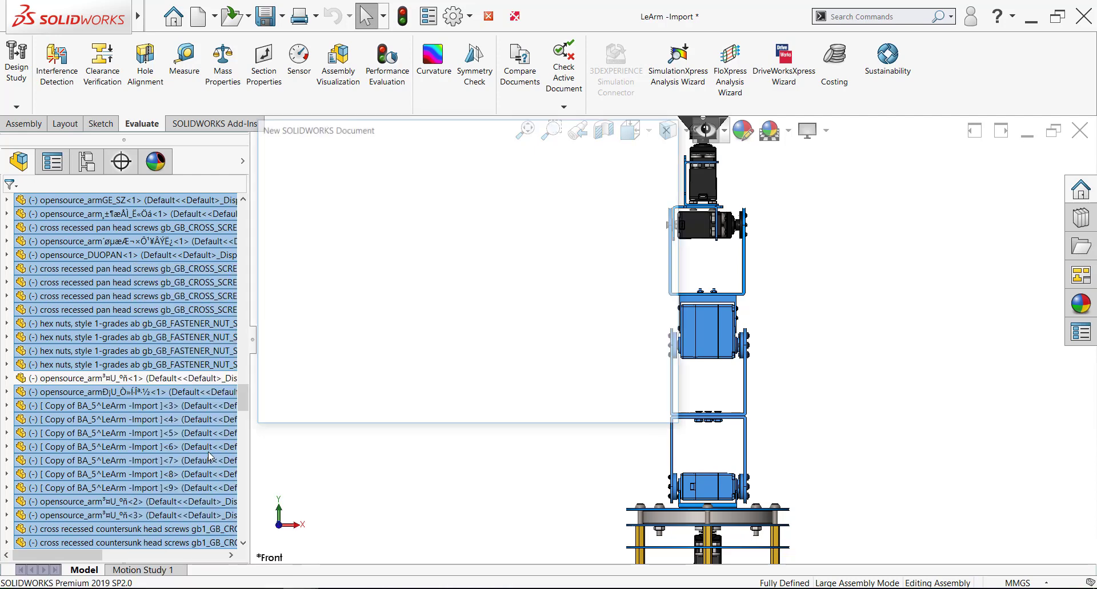
double_click(335, 180)
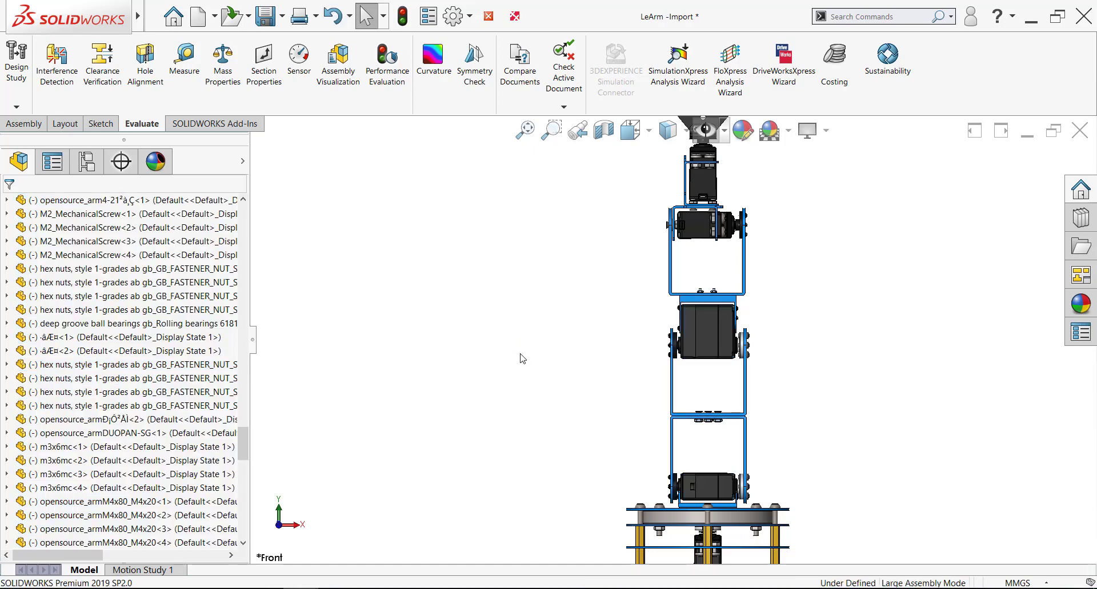
Move the new subassembly slightly sideways to test that its parts travel together, undo the move, and locate the subassembly among the components
mouse_move(718, 363)
mouse_down()
mouse_move(657, 354)
mouse_move(712, 352)
mouse_up()
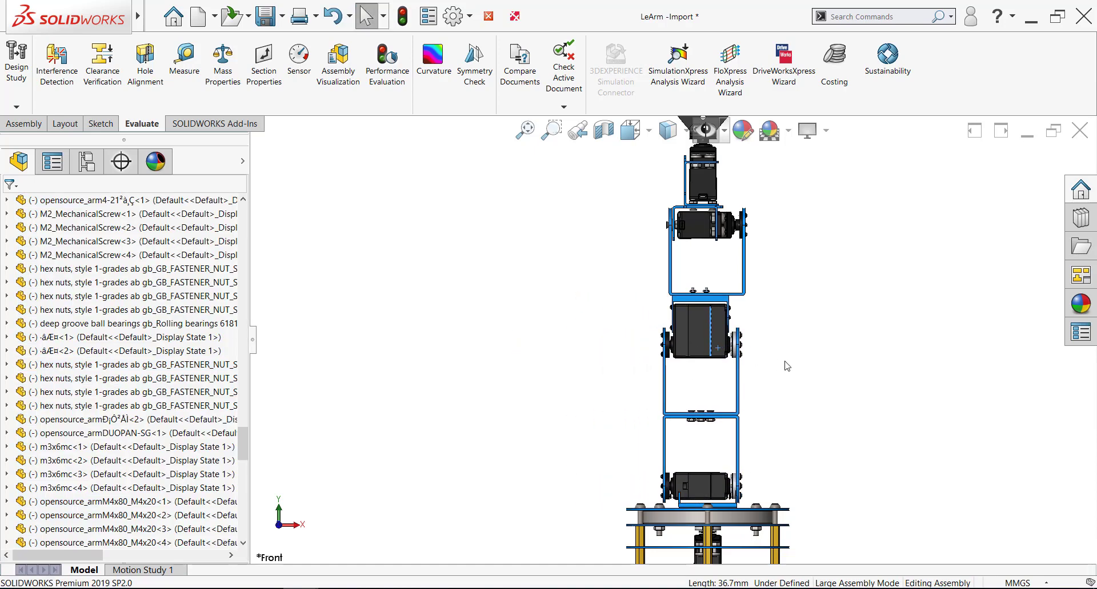
key(ctrl+z)
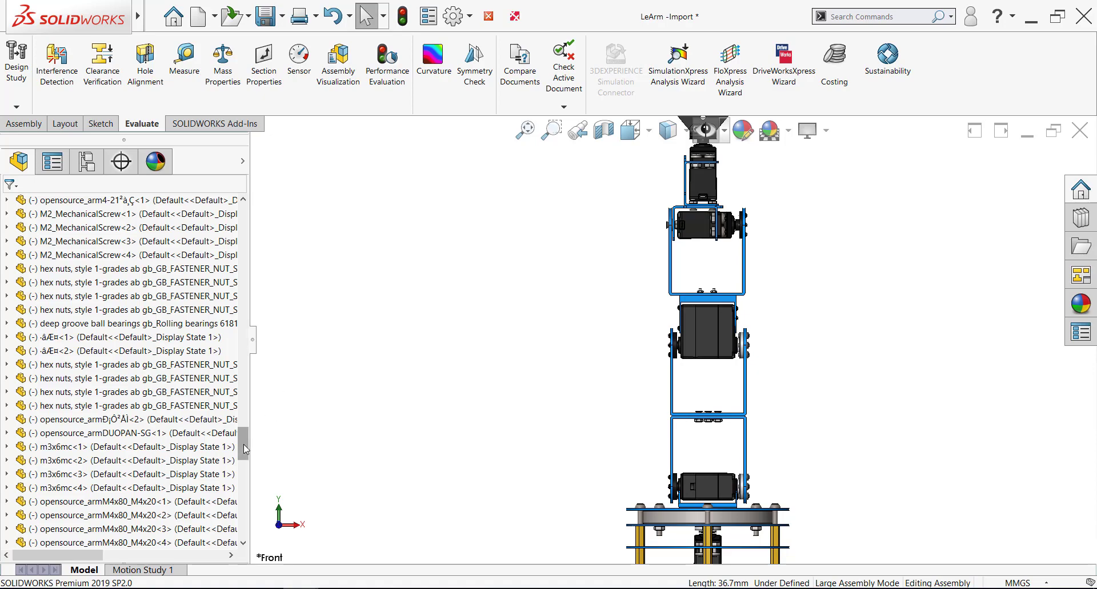
drag(244, 449, 244, 425)
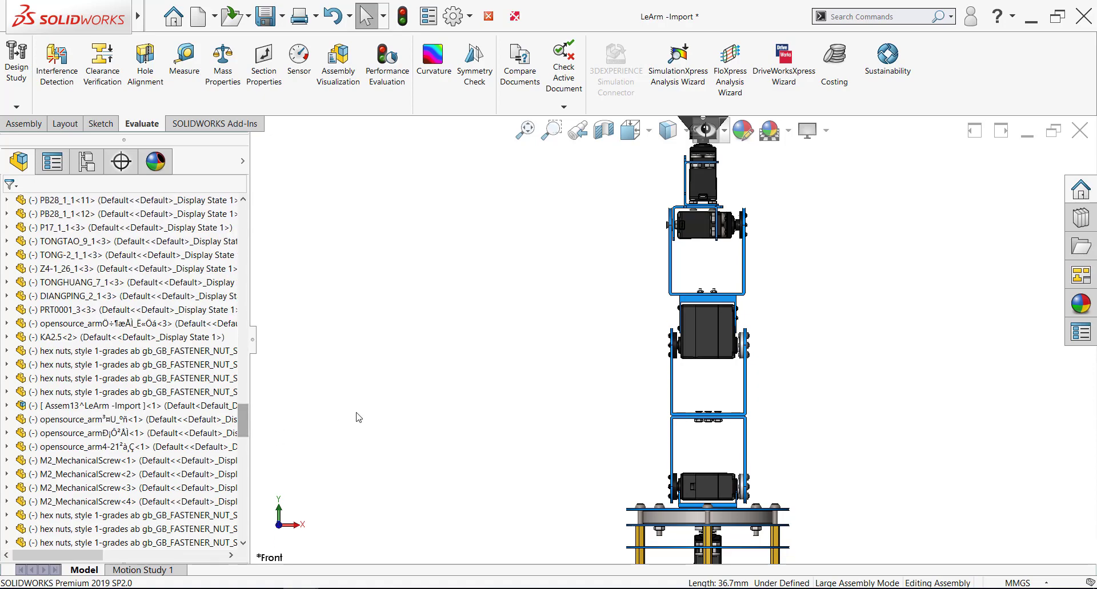
Switch to the Full ArmMate Controller assembly and swing the mated arm through several poses by pulling its components
key(ctrl+Tab)
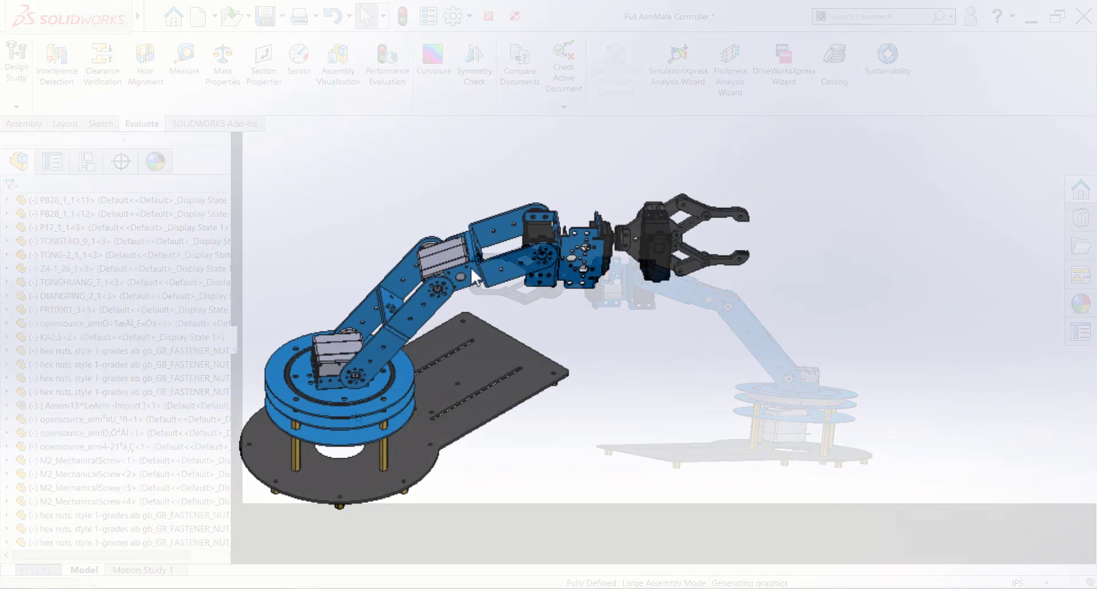
drag(430, 266, 203, 177)
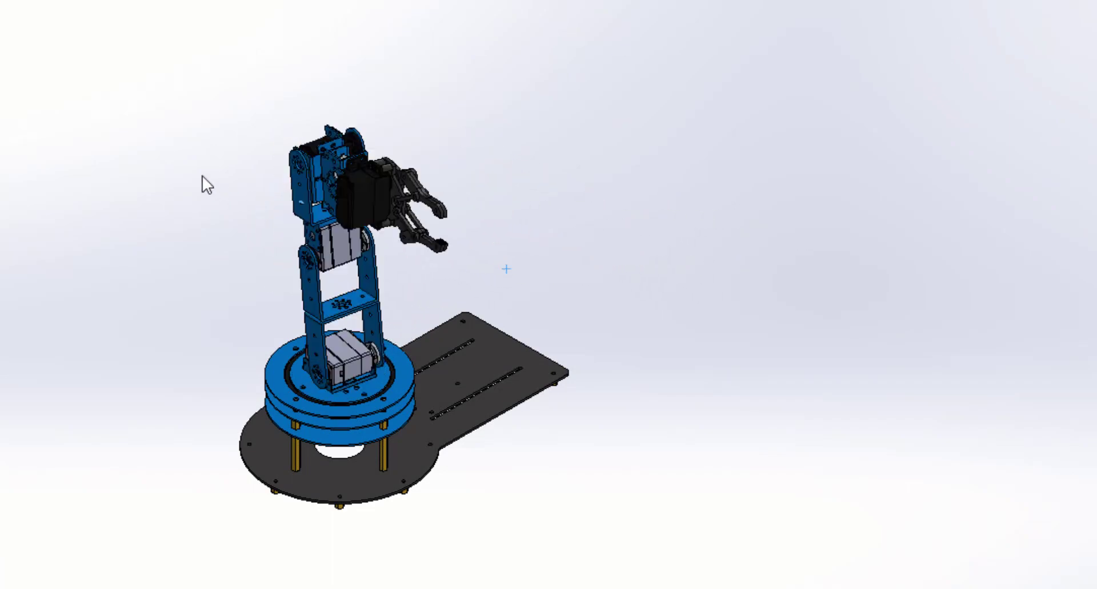
drag(231, 137, 482, 273)
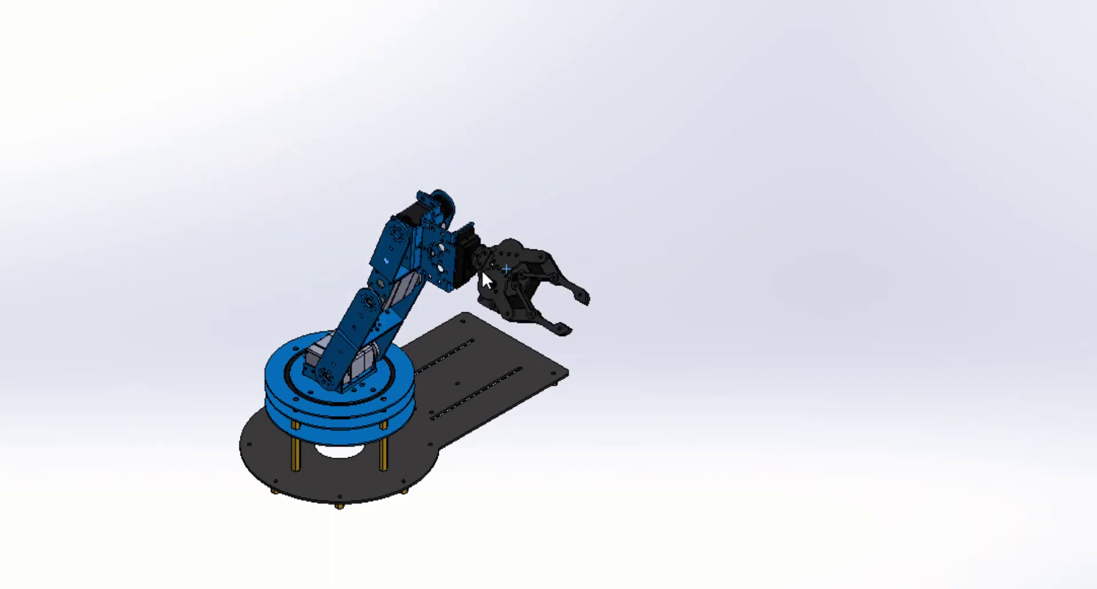
drag(447, 313, 140, 262)
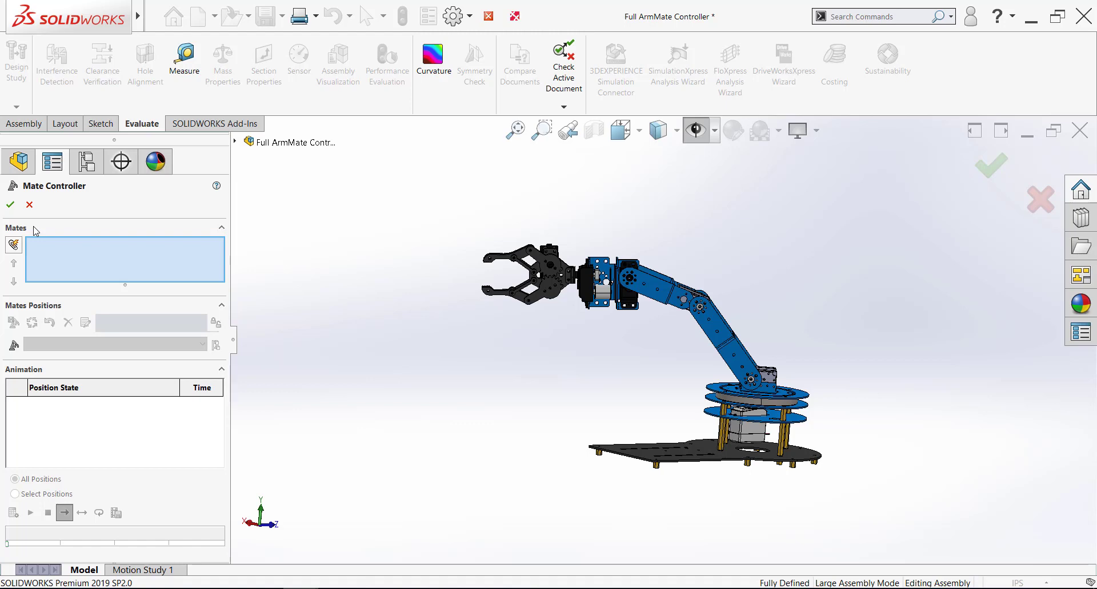
Collect all supported mates in the Mate Controller, and set Rotation About Y to 180° and Lower Arm Angle to 270° for Position 1
click(14, 245)
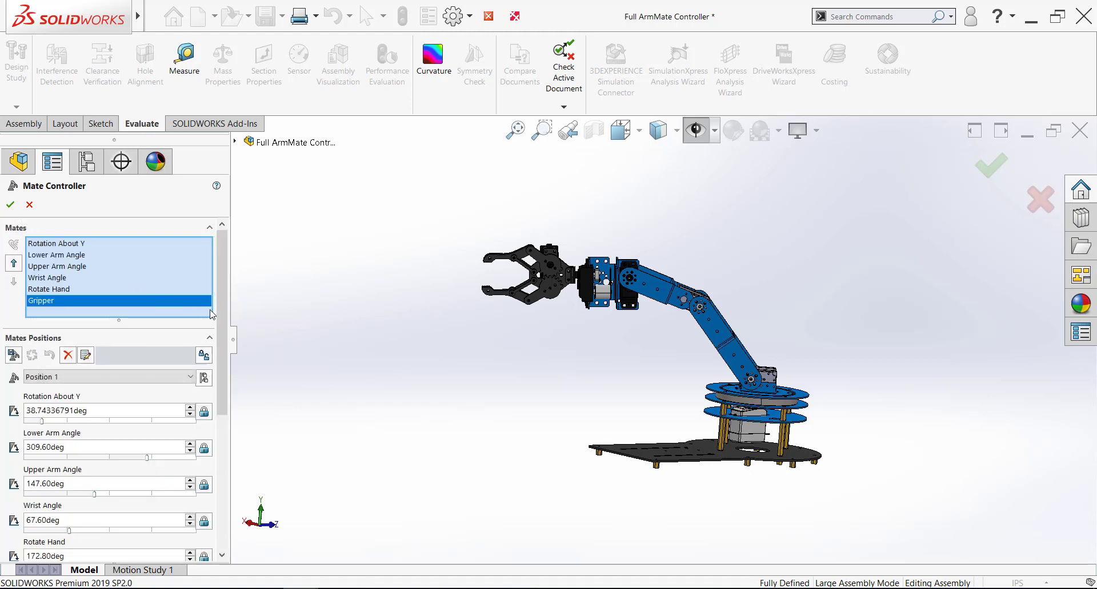
scroll(109, 360, down, 3)
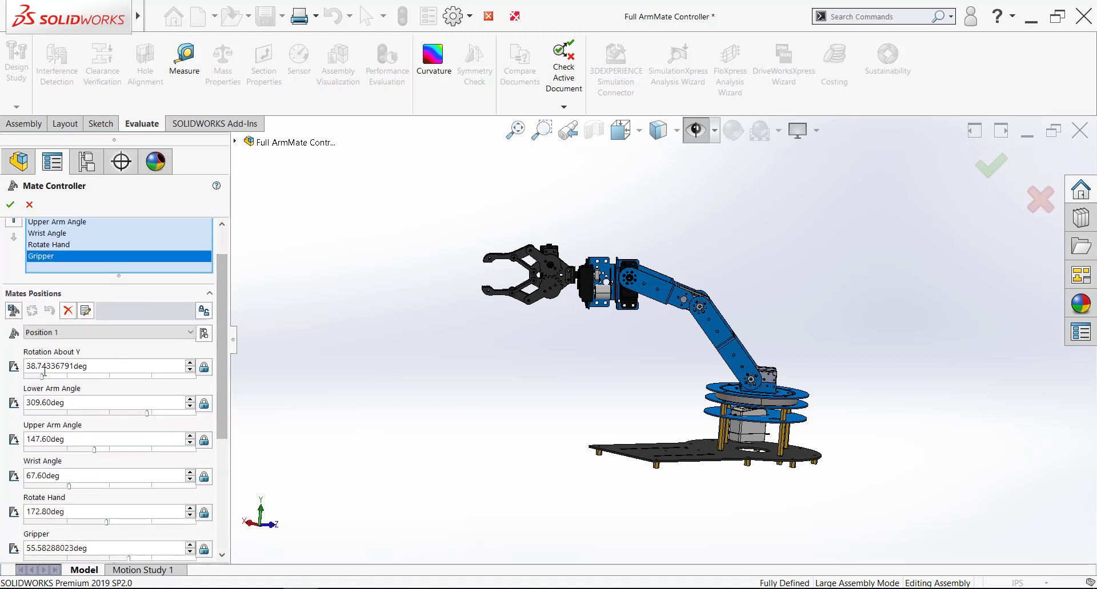
drag(56, 384, 111, 388)
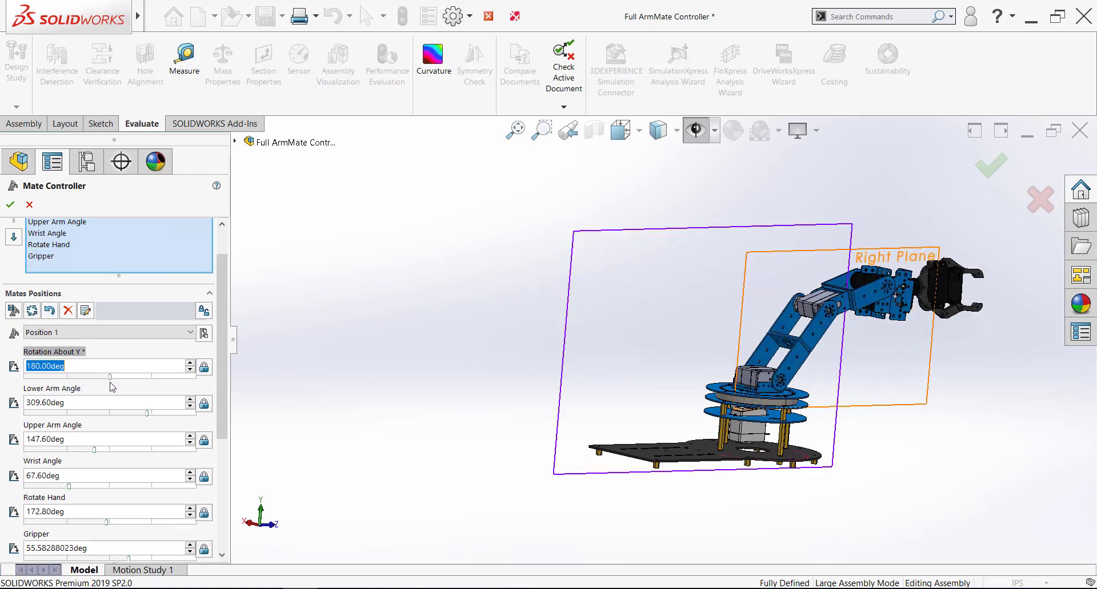
drag(145, 413, 113, 418)
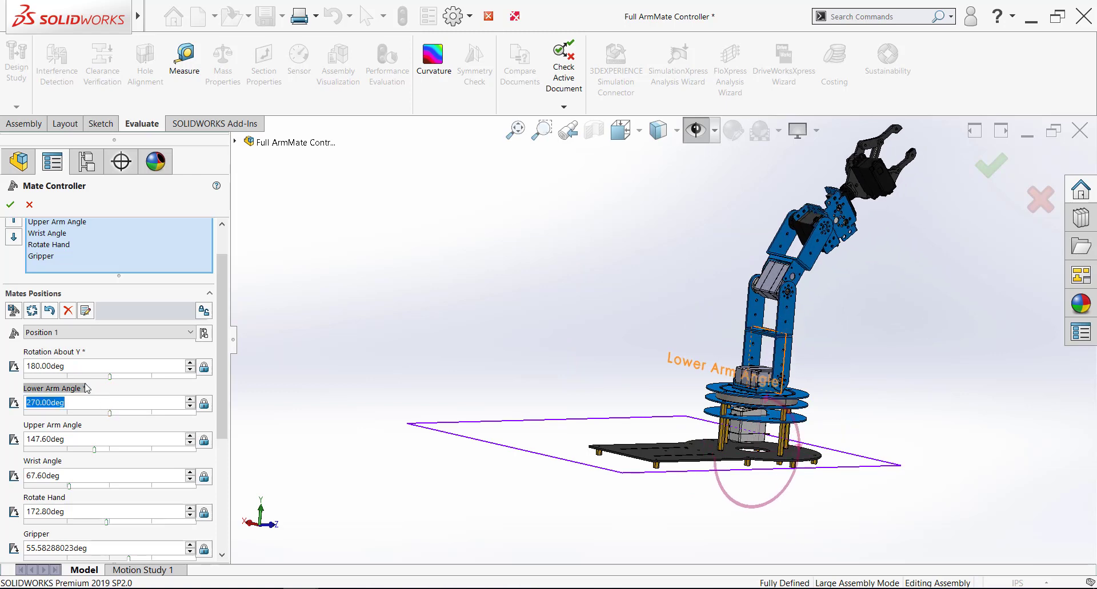
click(31, 311)
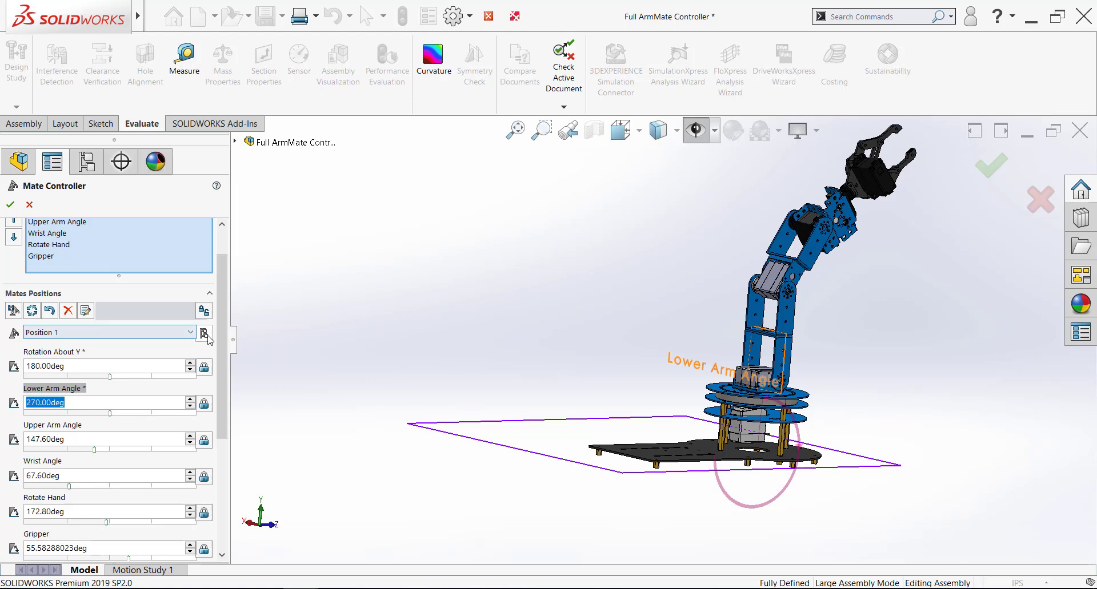